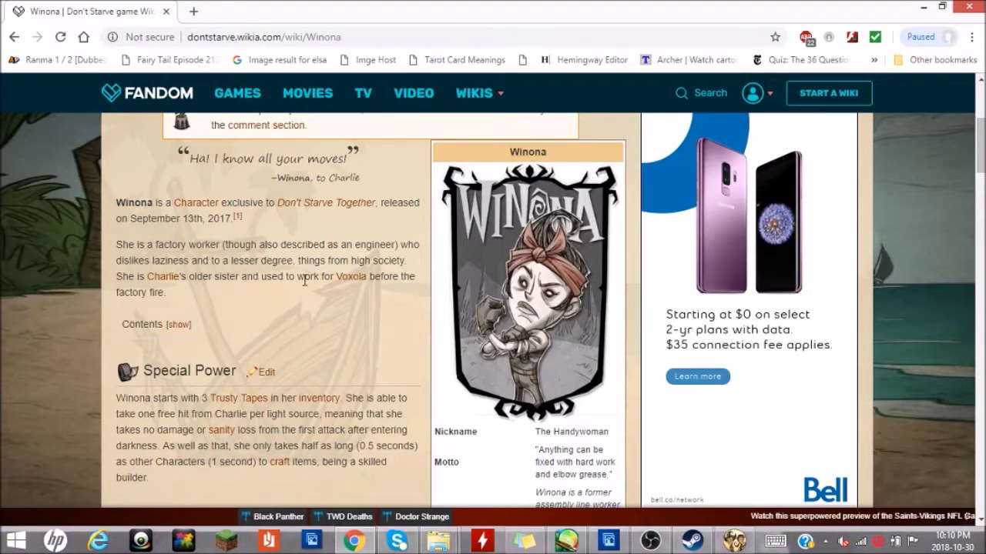
- Read the special power, tips, trivia and lore sections of the Winona article on the Don't Starve wiki
scroll(305, 281, "down", 3)
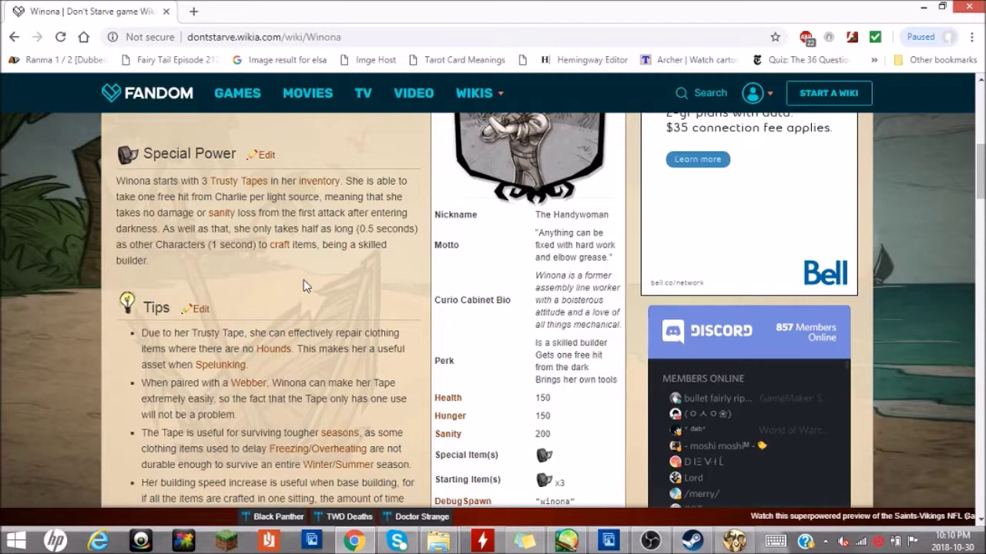
scroll(304, 285, "down", 3)
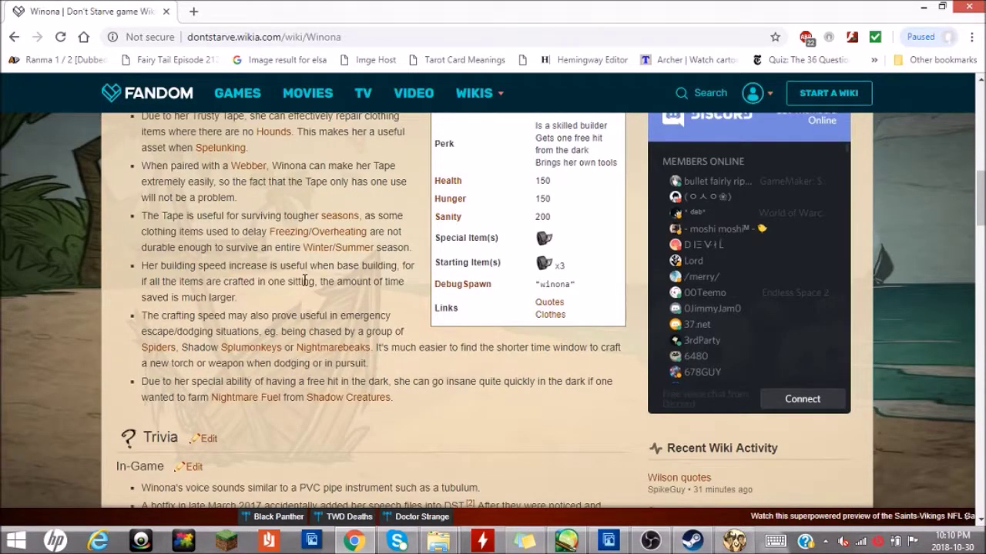
scroll(305, 281, "down", 5)
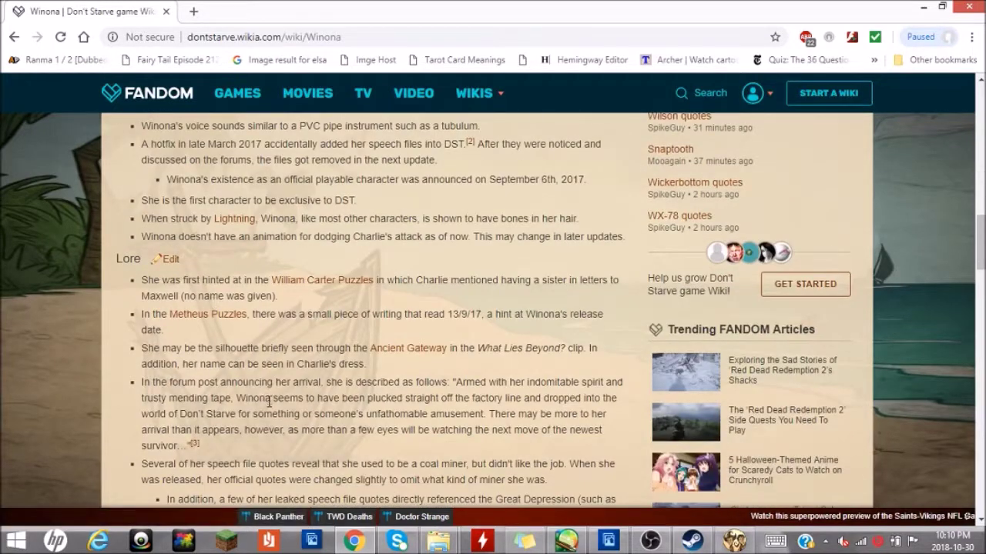
scroll(305, 363, "down", 1)
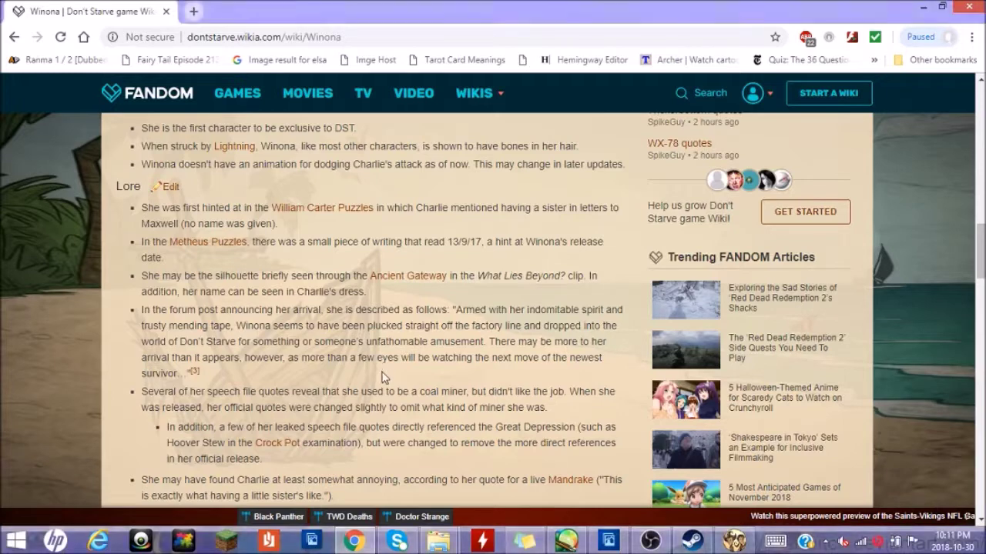
scroll(385, 362, "down", 2)
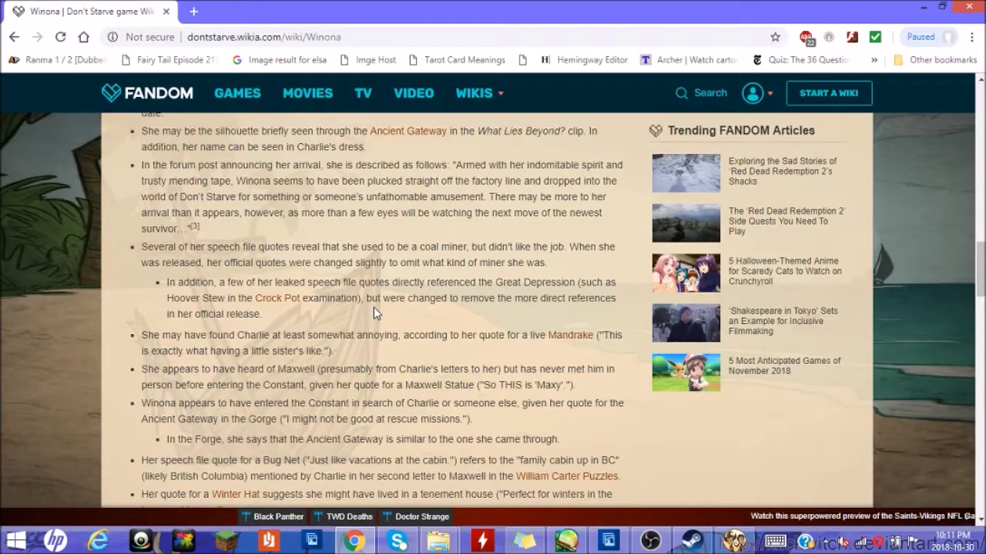
scroll(373, 307, "up", 2)
scroll(374, 308, "up", 2)
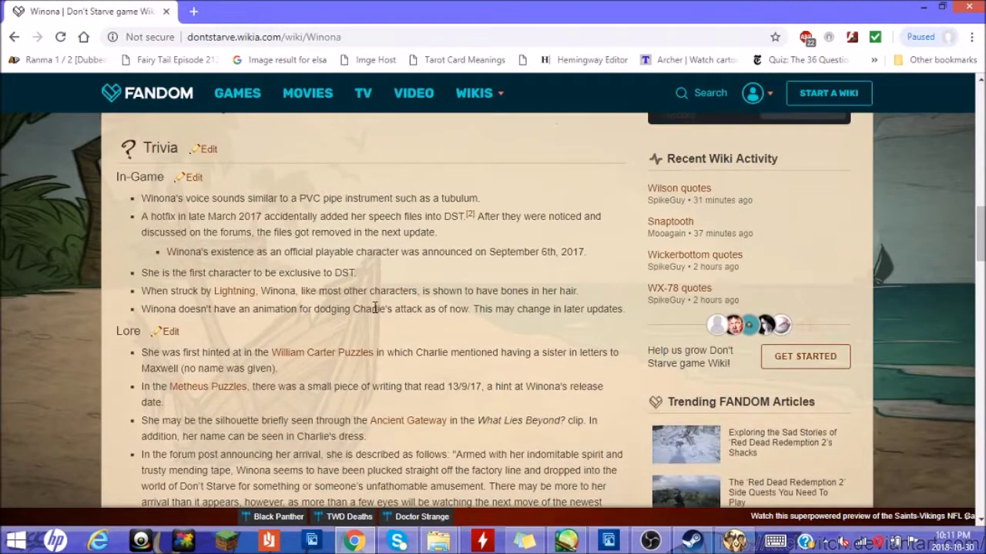
scroll(375, 311, "down", 1)
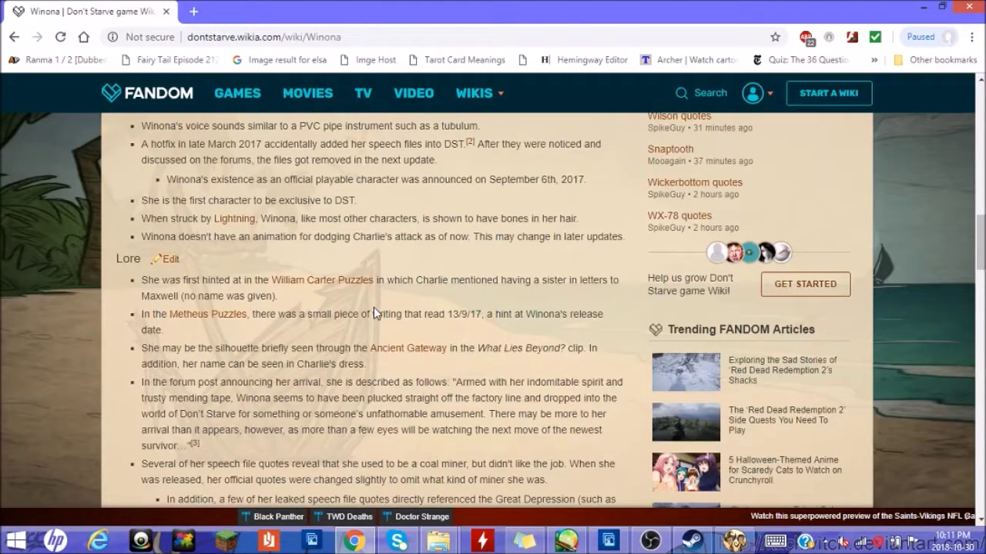
scroll(374, 307, "down", 5)
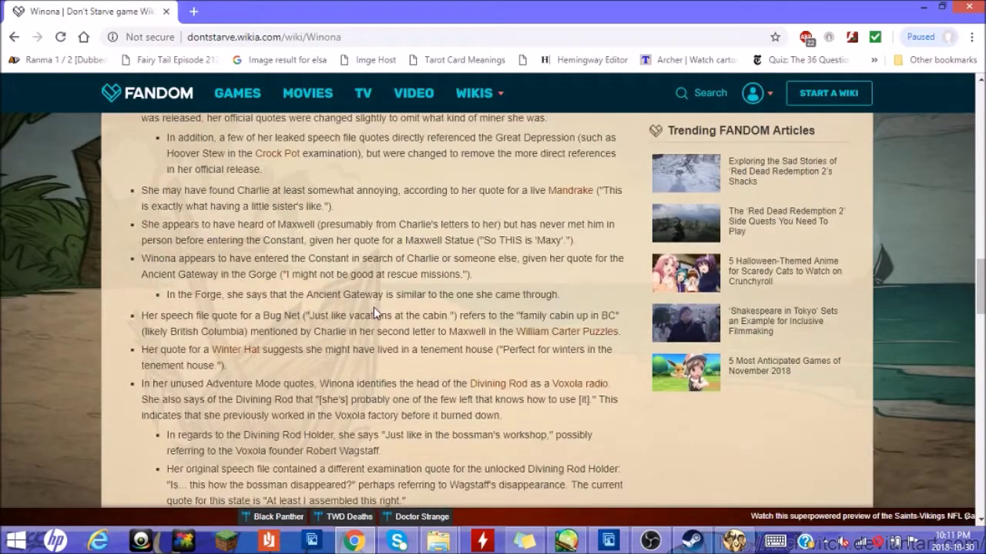
scroll(519, 228, "up", 7)
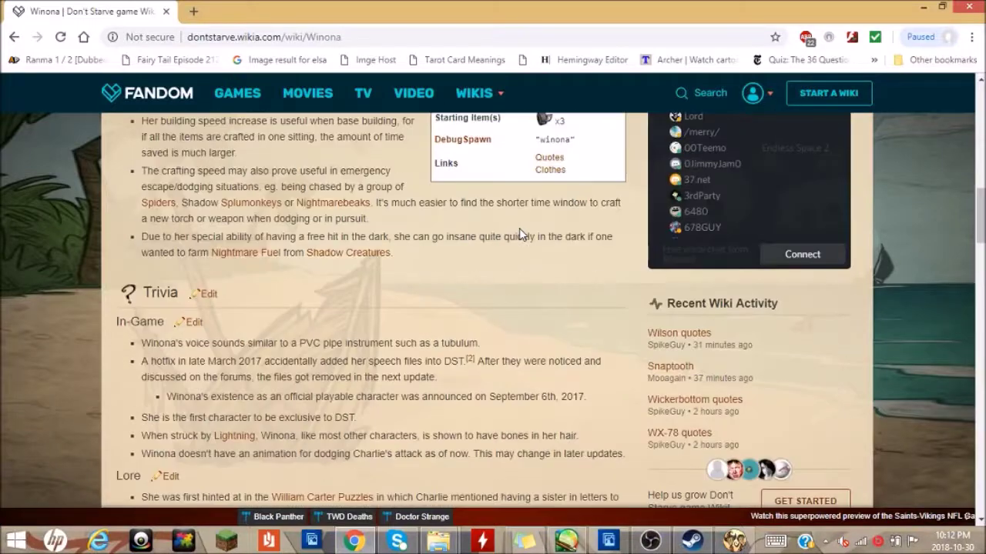
scroll(519, 228, "up", 2)
scroll(378, 295, "down", 3)
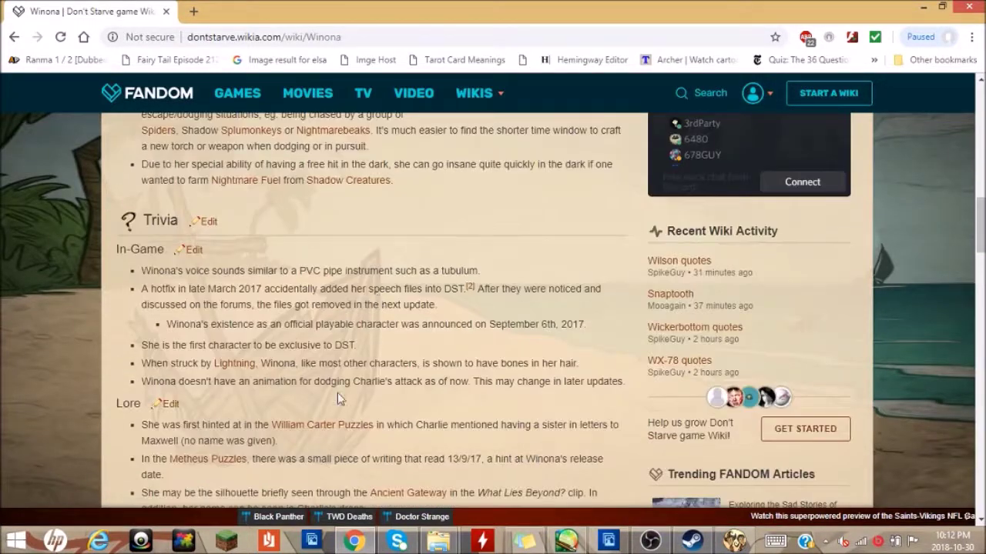
scroll(352, 359, "down", 1)
scroll(357, 404, "down", 2)
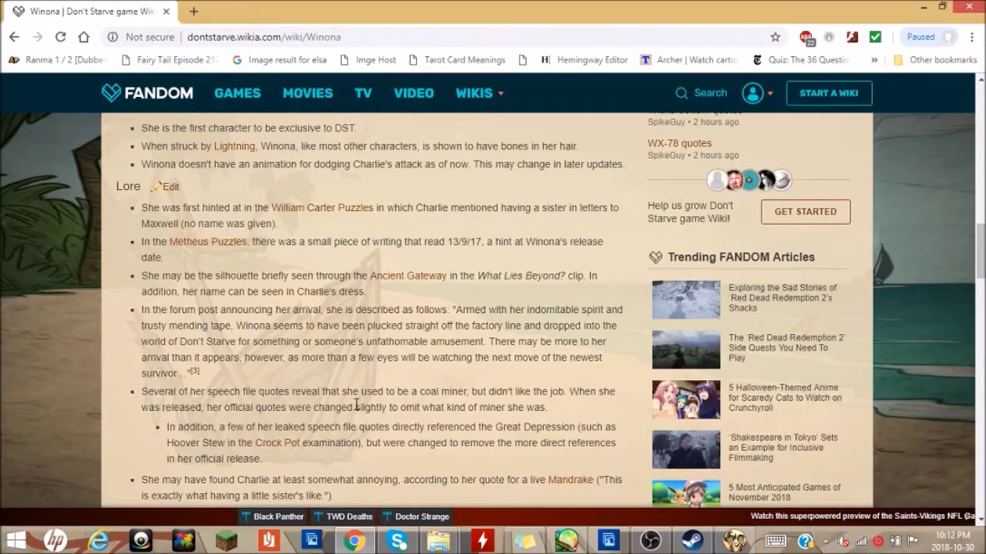
scroll(356, 405, "down", 5)
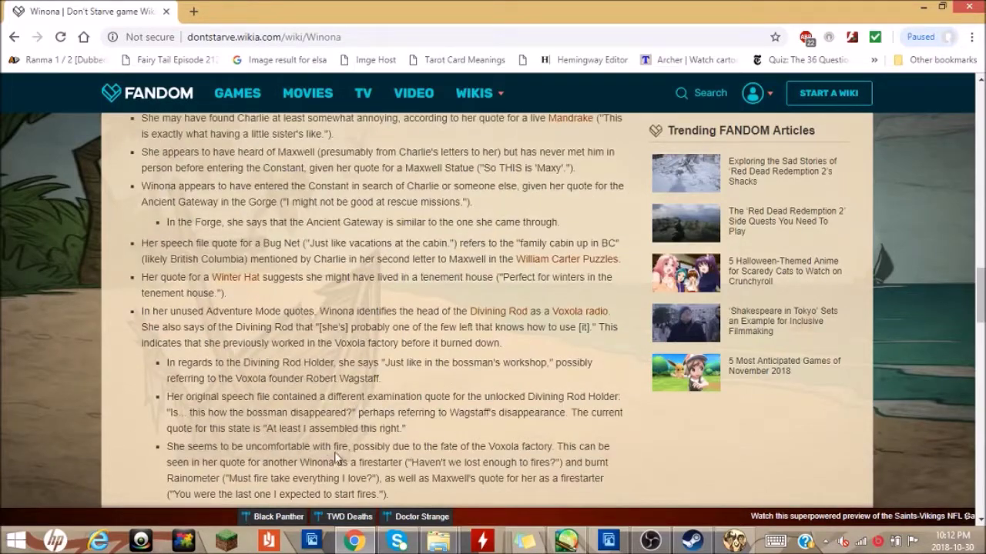
scroll(507, 352, "down", 3)
scroll(502, 362, "up", 1)
scroll(499, 374, "down", 1)
- Reread the Winona article's introduction and the first entries of its lore section
scroll(486, 370, "up", 15)
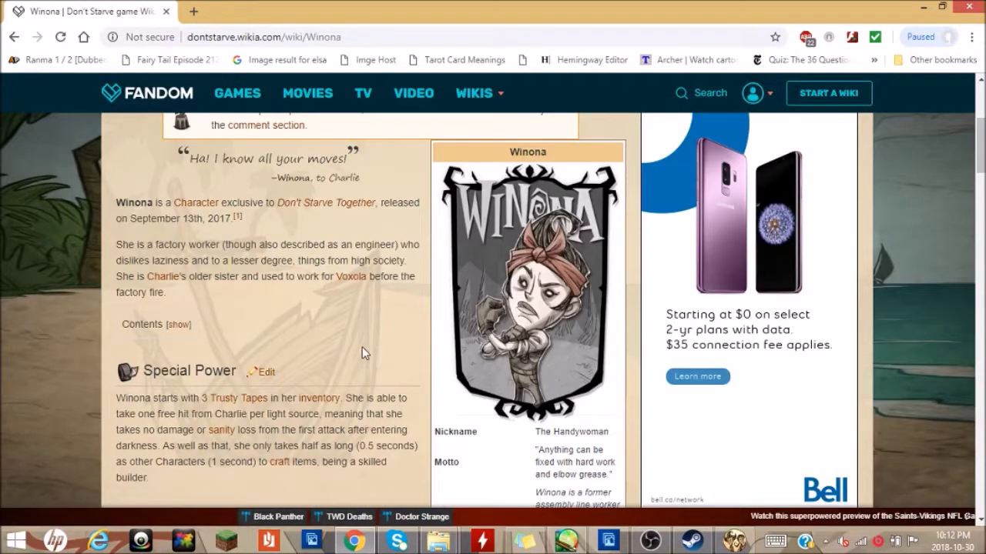
scroll(362, 352, "down", 2)
scroll(362, 352, "up", 4)
scroll(359, 346, "down", 2)
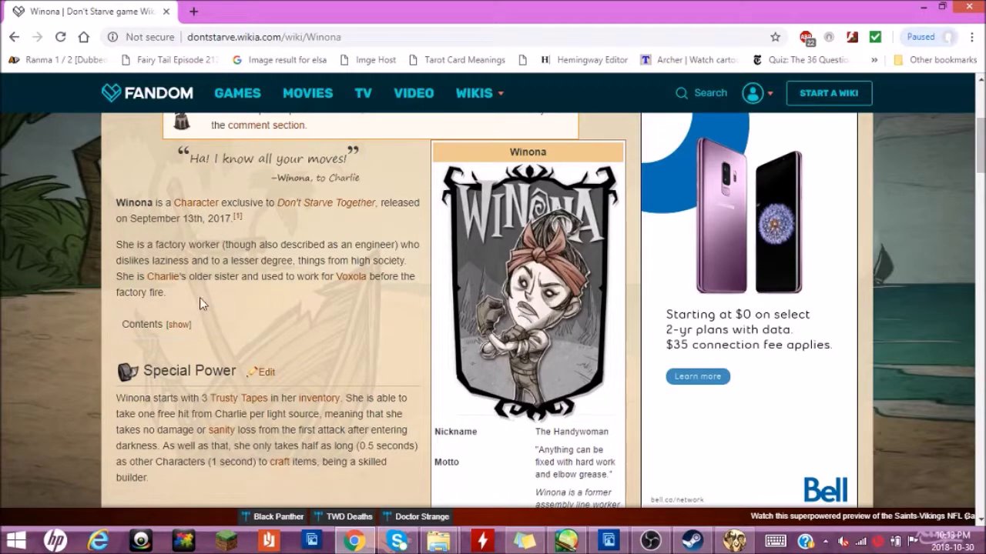
scroll(250, 304, "down", 15)
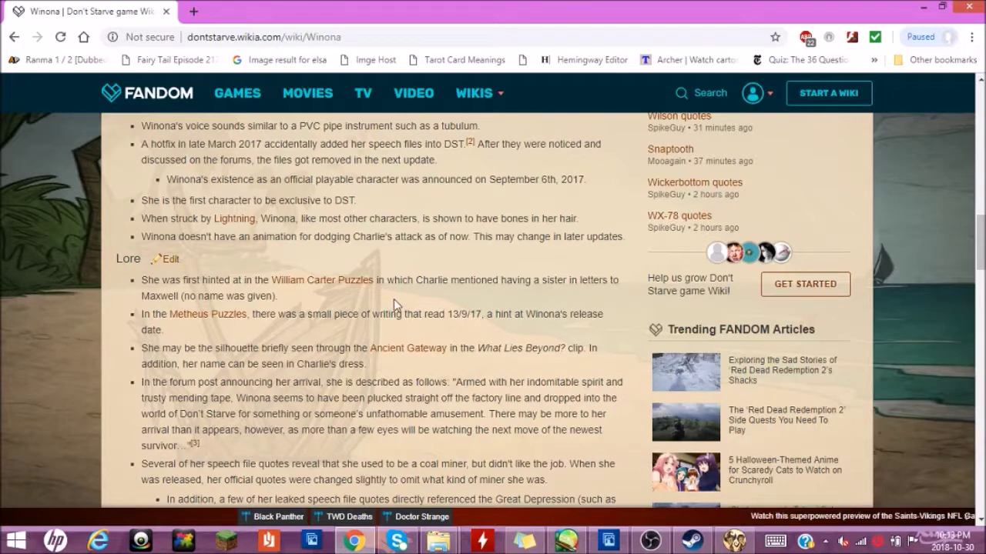
scroll(326, 335, "down", 1)
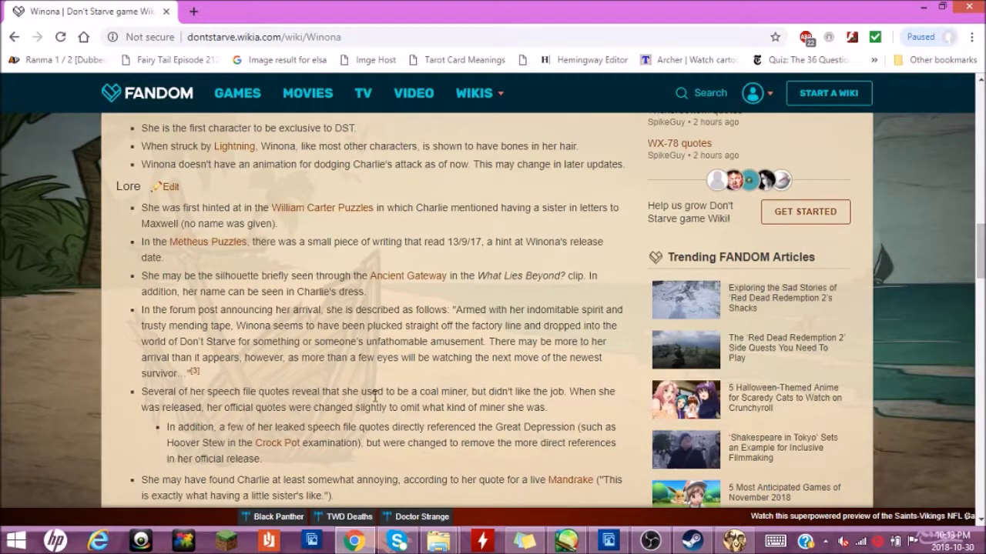
scroll(375, 396, "down", 1)
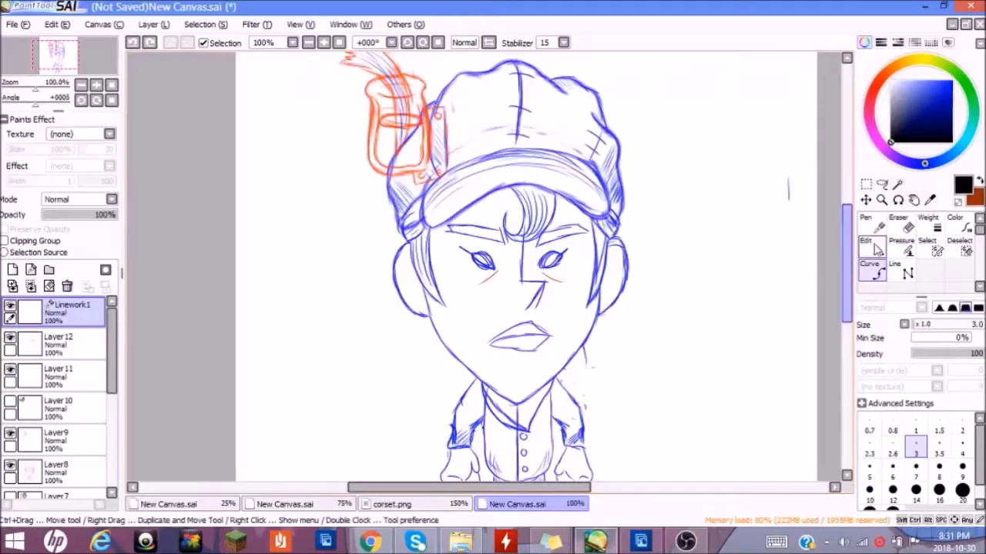
- Ink the cap's brim, side bands and crown outline in black over the blue sketch on the Linework1 layer
scroll(835, 256, "up", 2)
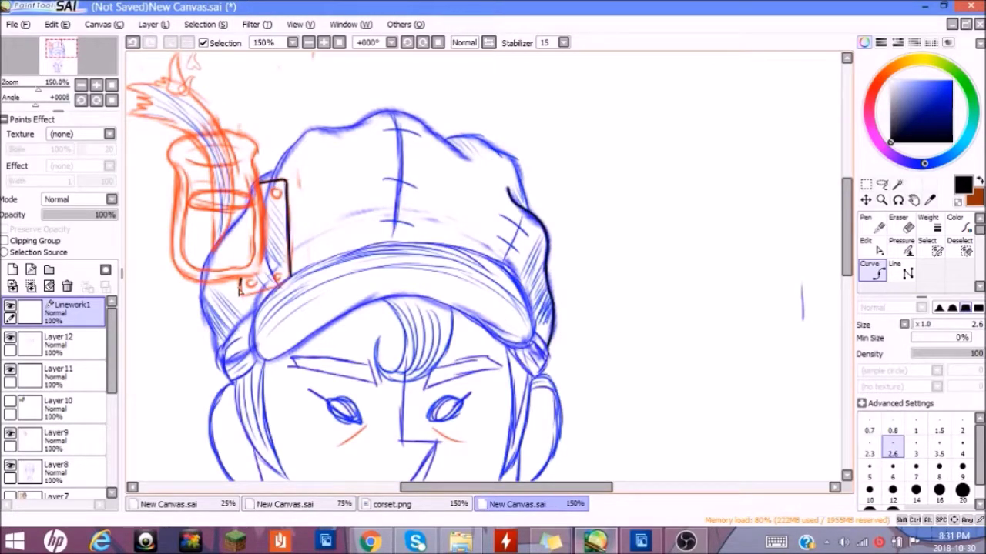
left_click_drag(200, 285, 218, 342)
key("ctrl+z")
mouse_move(218, 383)
left_mouse_down()
mouse_move(265, 348)
mouse_move(506, 245)
mouse_move(344, 322)
left_mouse_up()
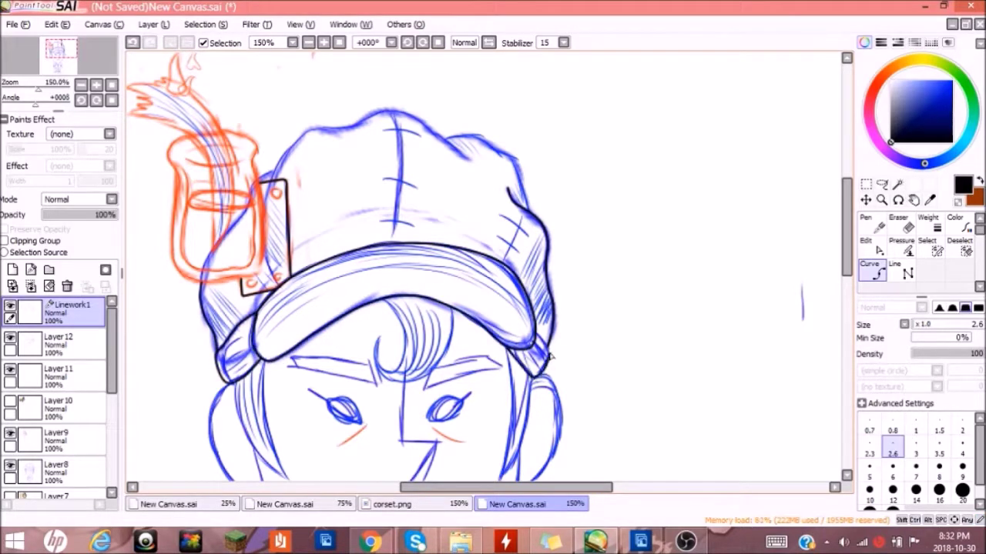
left_click_drag(203, 293, 252, 190)
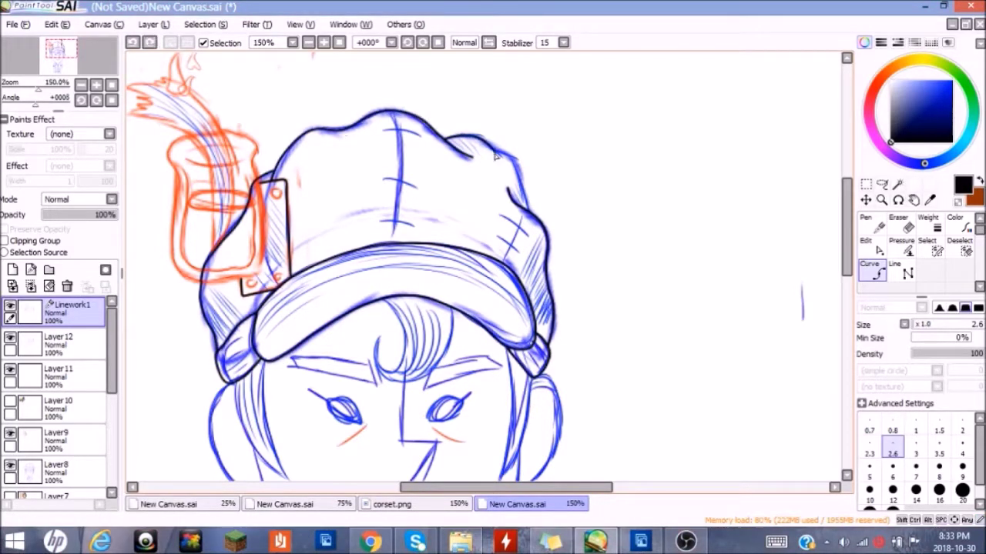
- Ink the ears, face outline, side hair locks and forehead curl over the sketched head
scroll(294, 152, "down", 4)
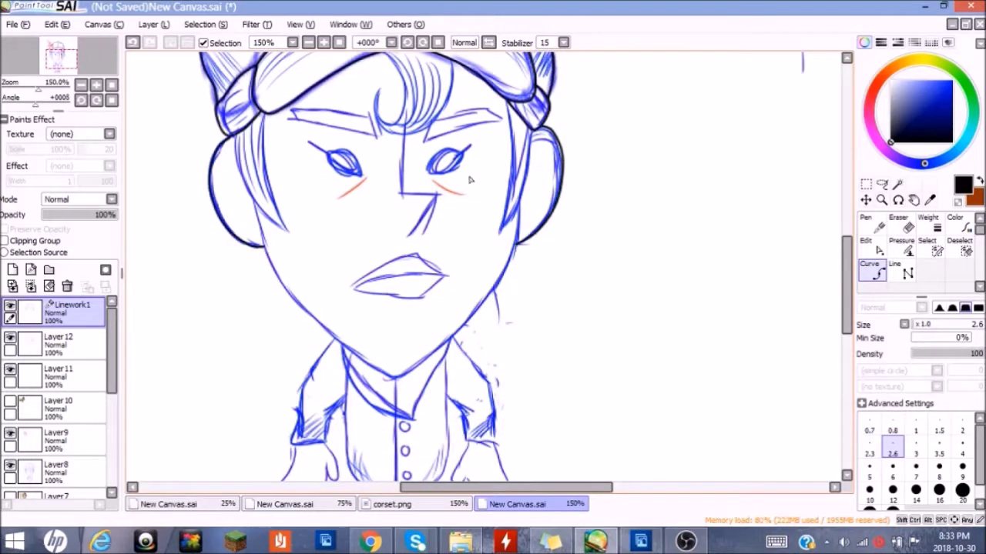
scroll(517, 248, "down", 2)
scroll(508, 270, "up", 3)
left_click_drag(508, 166, 497, 306)
left_click_drag(275, 276, 235, 199)
scroll(234, 198, "up", 3)
left_click_drag(408, 231, 384, 238)
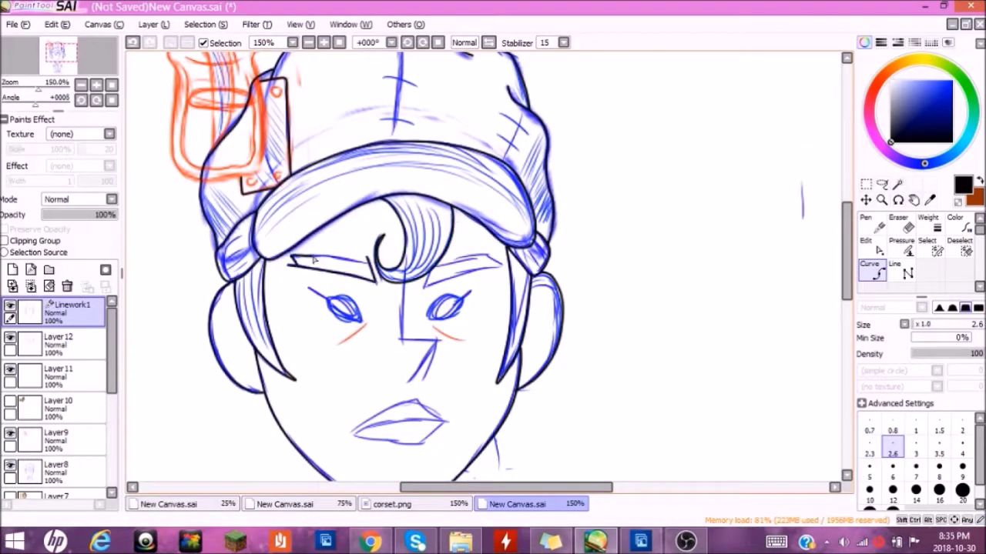
- Ink the collar, torso, arms, hands and trouser outlines of the body with curve strokes
scroll(340, 146, "down", 10)
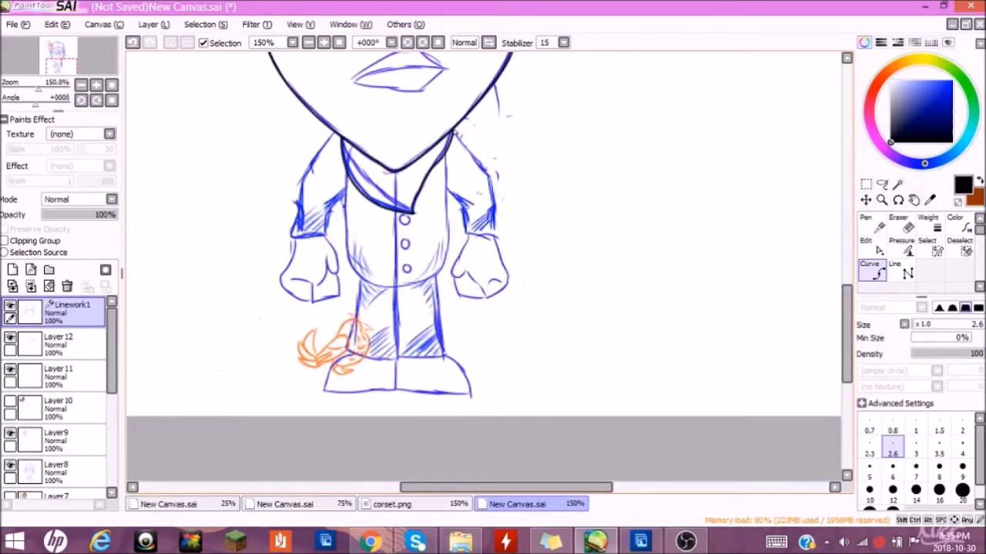
left_click_drag(350, 250, 389, 291)
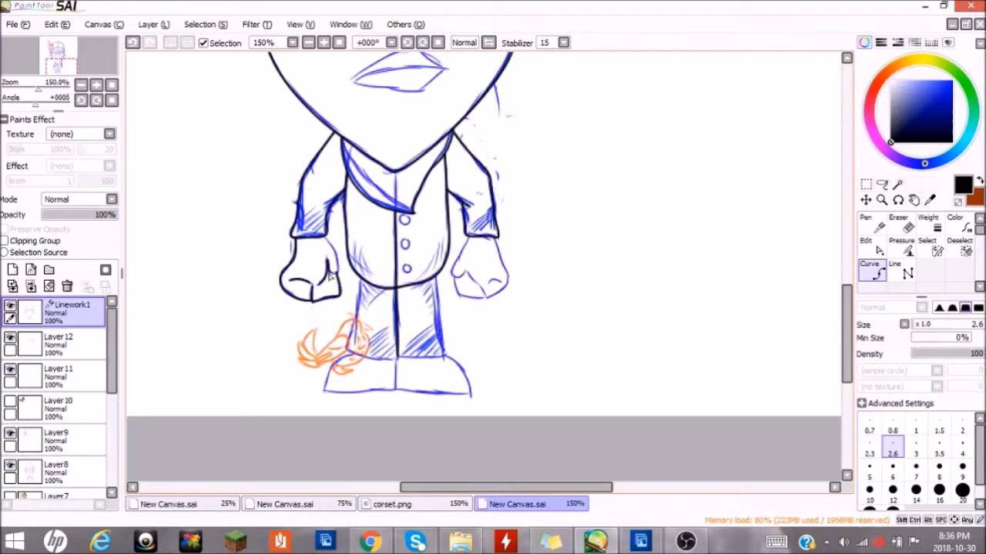
left_click_drag(435, 279, 445, 350)
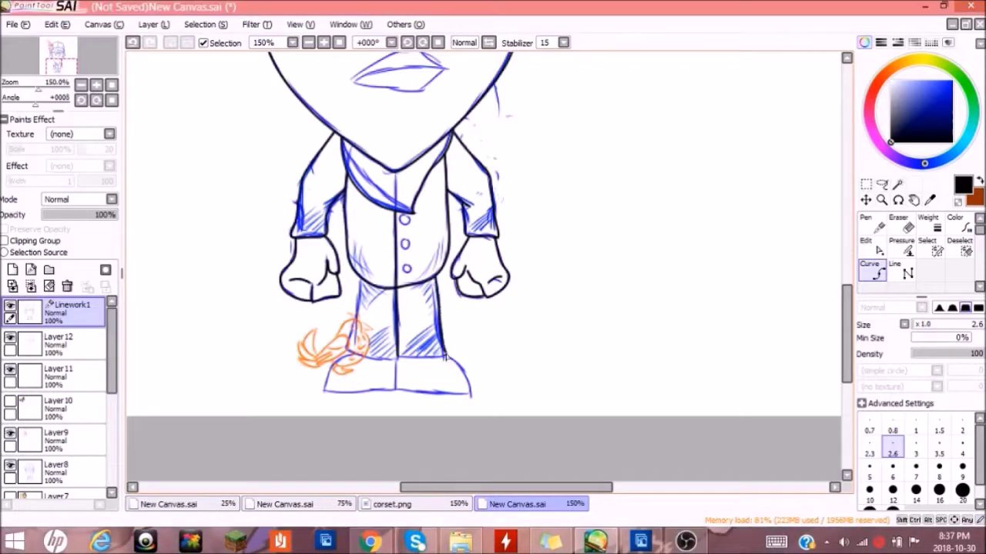
- Ink the small orange bird beside the leg, including head, wing, chest and tail feathers, with the Pen at size 3
scroll(352, 335, "up", 4)
key("n")
mouse_move(339, 258)
left_mouse_down()
mouse_move(358, 308)
mouse_move(415, 311)
left_mouse_up()
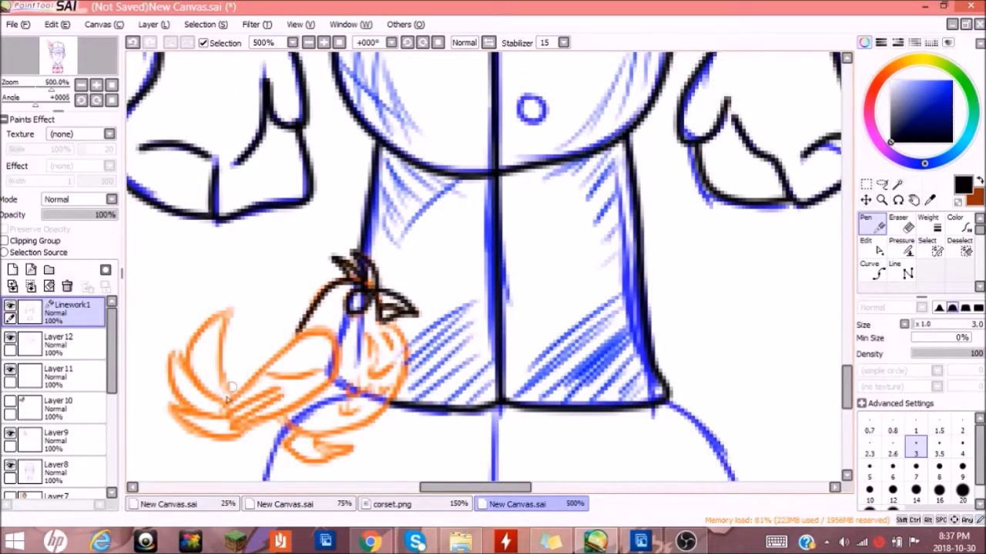
left_click_drag(339, 327, 344, 408)
left_click_drag(385, 327, 346, 404)
left_click_drag(231, 308, 184, 397)
left_click_drag(247, 343, 165, 439)
- Trace the bottom edge of the shoes with the Curve tool
scroll(485, 270, "down", 5)
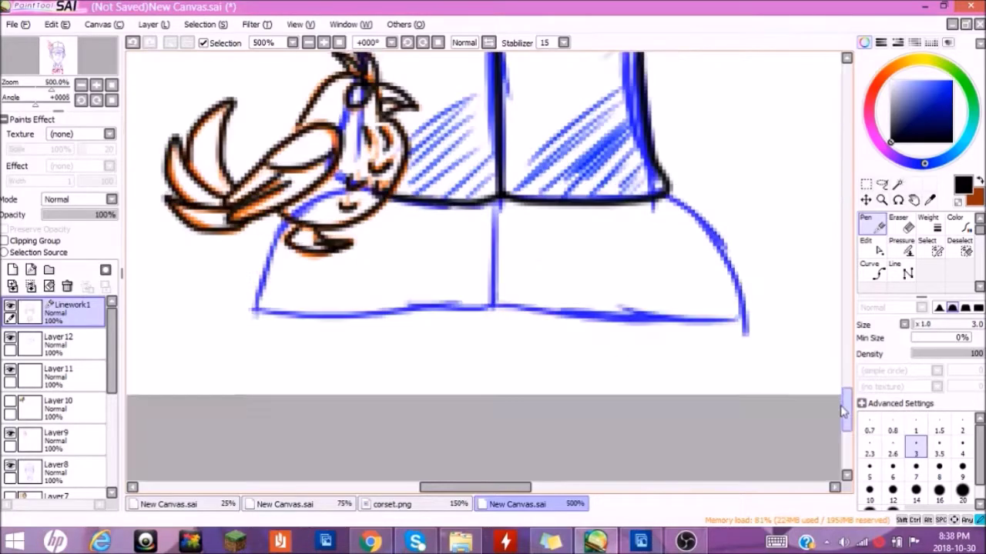
key("c")
left_click(254, 320)
left_click(496, 312)
- Outline the glass jar attached to the cap with size 2.6 curve strokes over the orange sketch
scroll(496, 284, "up", 6)
key("alt+Tab")
key("alt+Tab")
scroll(497, 285, "up", 6)
left_click(524, 204)
left_click(529, 379)
left_click(419, 368)
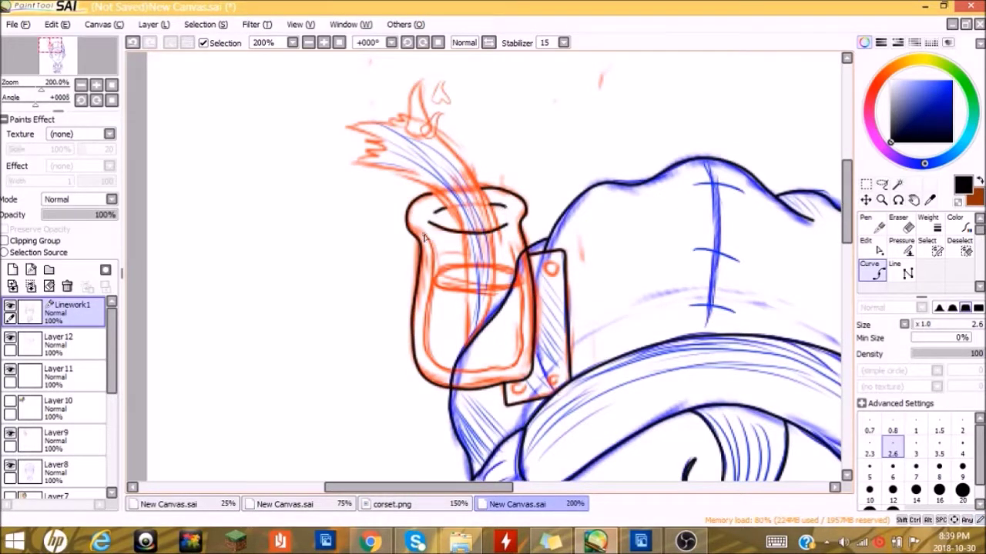
double_click(425, 237)
- Trace the long curved edges of the wick rising out of the jar with the Curve tool
left_click(351, 164)
left_click(462, 343)
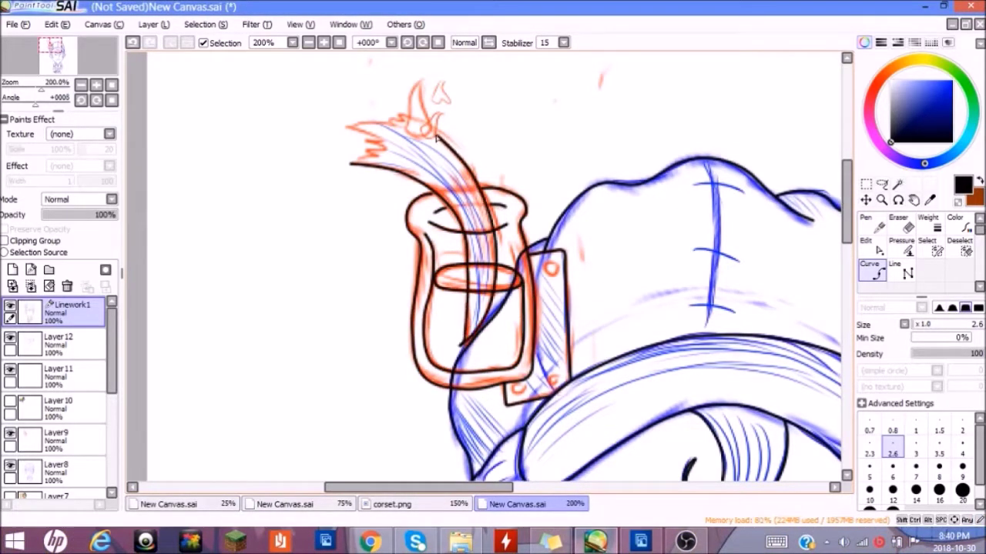
double_click(358, 129)
- Draw the flame on the wick and the three rivets on the jar's bracket with the Pen at size 3
left_click(868, 219)
left_click(915, 449)
mouse_move(404, 140)
left_mouse_down()
mouse_move(431, 87)
mouse_move(454, 81)
left_mouse_up()
left_click_drag(547, 264, 548, 264)
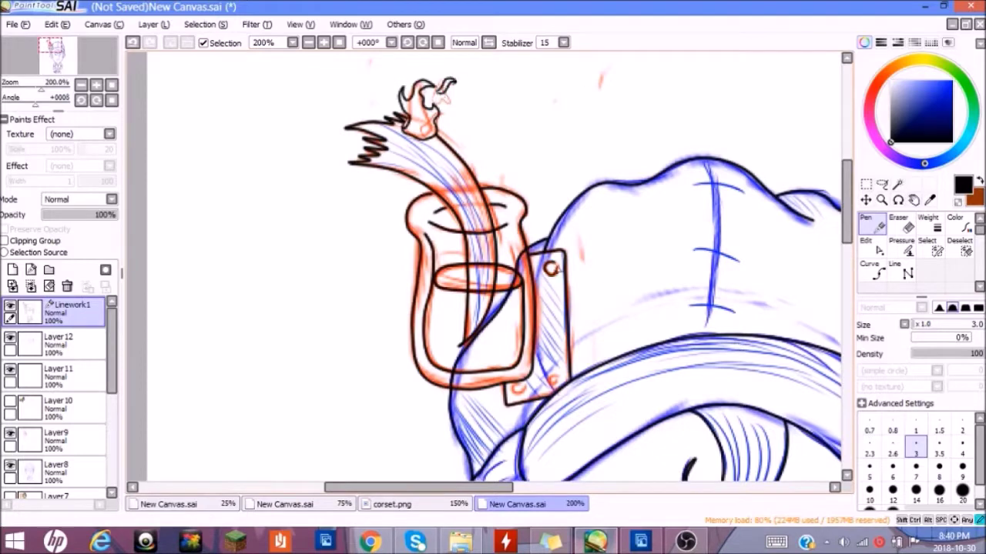
left_click_drag(553, 378, 554, 377)
left_click_drag(518, 389, 519, 388)
- Hatch the length of the wick and shade the jar's bracket with thin diagonal pen lines
mouse_move(377, 154)
left_mouse_down()
mouse_move(477, 328)
mouse_move(493, 327)
left_mouse_up()
left_click_drag(366, 127, 475, 319)
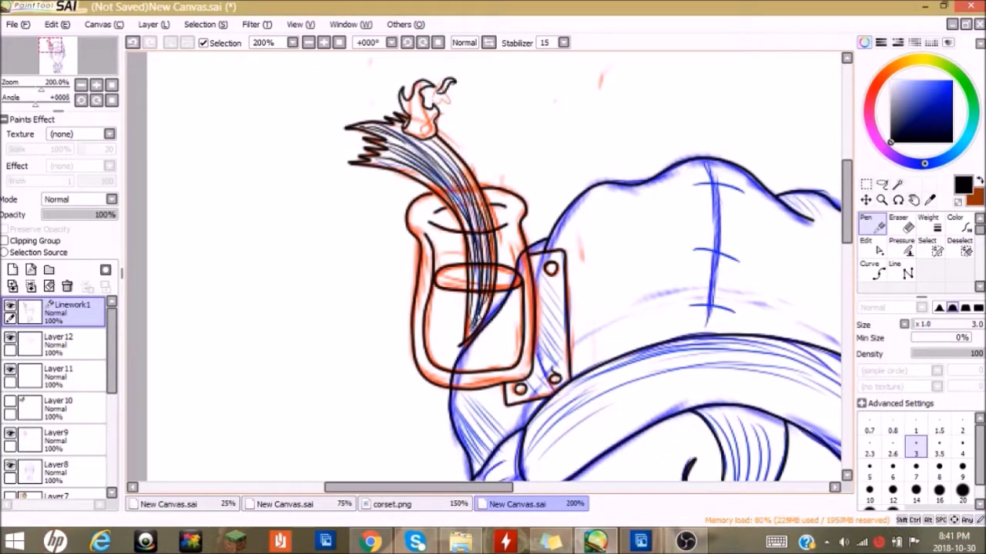
left_click_drag(539, 273, 565, 322)
left_click_drag(537, 314, 566, 377)
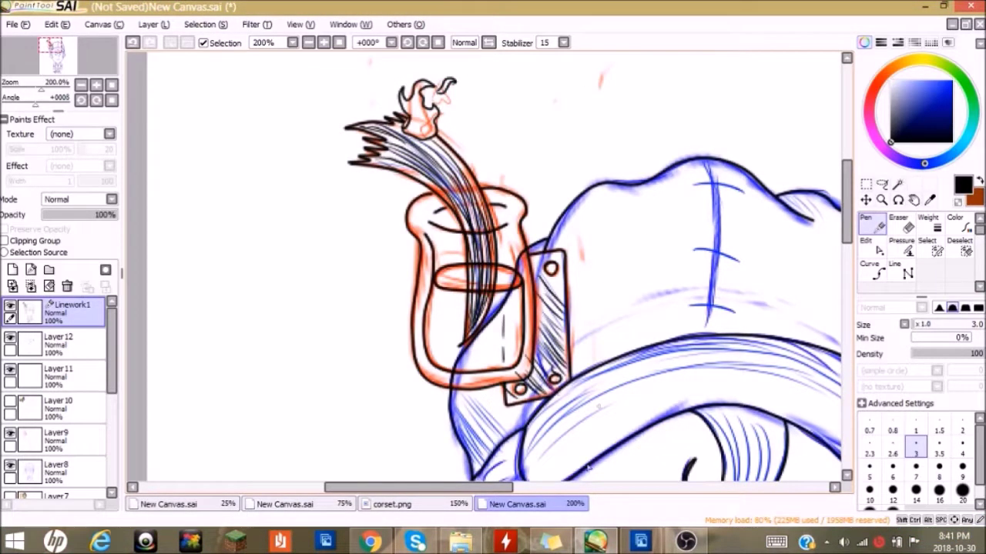
- Draw the cross stitches along the cap's centre seam and its side seam
left_click_drag(555, 284, 359, 284)
left_click_drag(496, 185, 542, 192)
left_click_drag(497, 251, 550, 258)
left_click_drag(493, 308, 551, 312)
mouse_move(662, 293)
left_mouse_down()
mouse_move(686, 338)
mouse_move(679, 331)
left_mouse_up()
- Hatch the folds along the right side of the cap with the Pen at size 2
left_click(962, 426)
left_click_drag(581, 197, 632, 220)
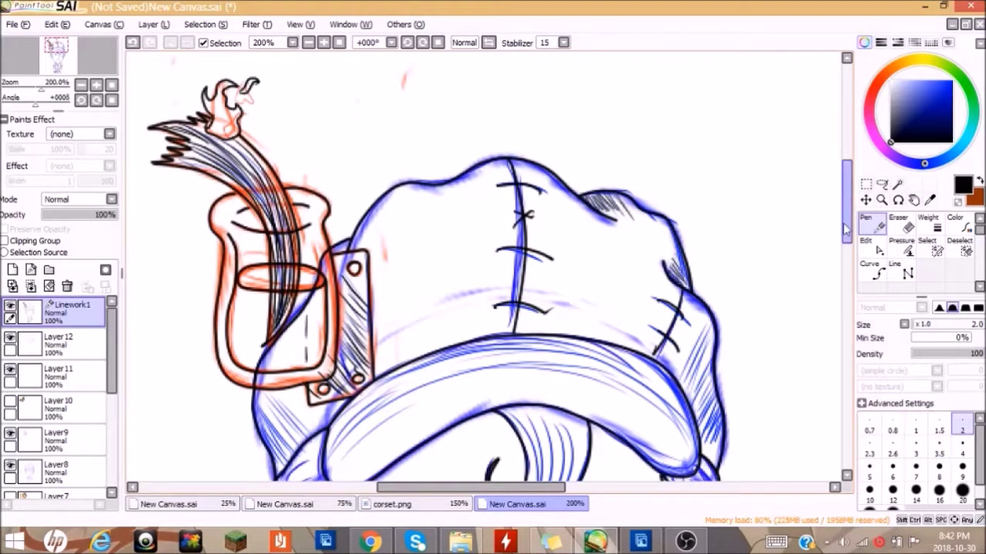
scroll(486, 266, "down", 3)
left_click_drag(715, 291, 704, 331)
left_click_drag(716, 254, 697, 312)
left_click_drag(712, 193, 681, 248)
left_click_drag(712, 333, 670, 379)
- Hatch the cap's left side band and add curved shading lines along the upper part of the brim
left_click_drag(317, 315, 279, 384)
left_click_drag(331, 320, 497, 235)
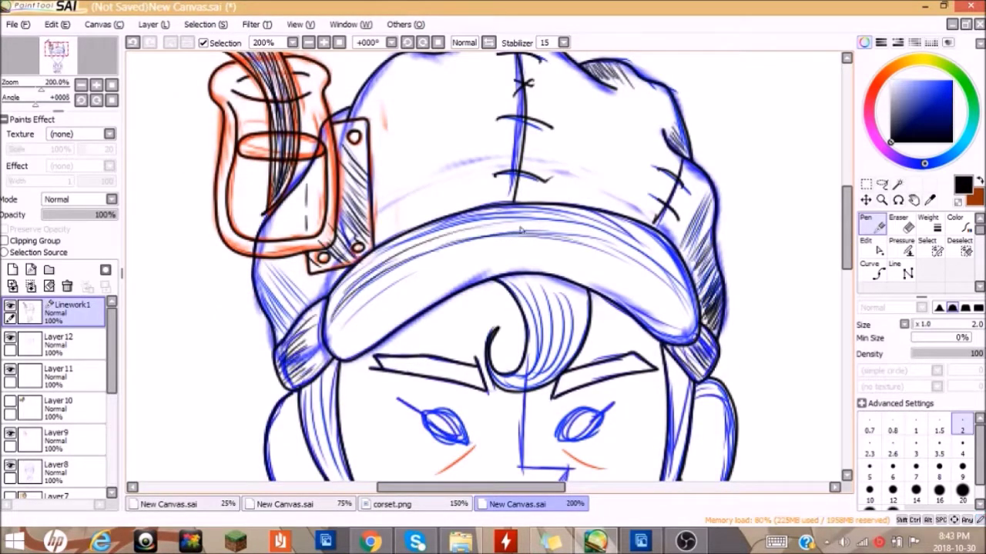
left_click_drag(339, 293, 597, 212)
left_click_drag(574, 293, 693, 212)
- Fill the forehead curl and both side hair locks with strand lines using the Pen at size 3
scroll(493, 265, "down", 4)
left_click(916, 445)
left_click_drag(512, 169, 543, 201)
mouse_move(496, 104)
left_mouse_down()
mouse_move(555, 206)
mouse_move(578, 214)
mouse_move(539, 196)
left_mouse_up()
left_click_drag(523, 104, 574, 189)
left_click_drag(574, 115, 582, 193)
left_click_drag(362, 193, 304, 335)
left_click_drag(329, 199, 319, 264)
left_click_drag(686, 181, 658, 330)
- Ink the nose line and fill both eyes black along the sketch, using the Pen at size 4
left_click_drag(524, 219, 571, 293)
left_click_drag(568, 299, 532, 350)
left_click_drag(422, 240, 468, 269)
key("]")
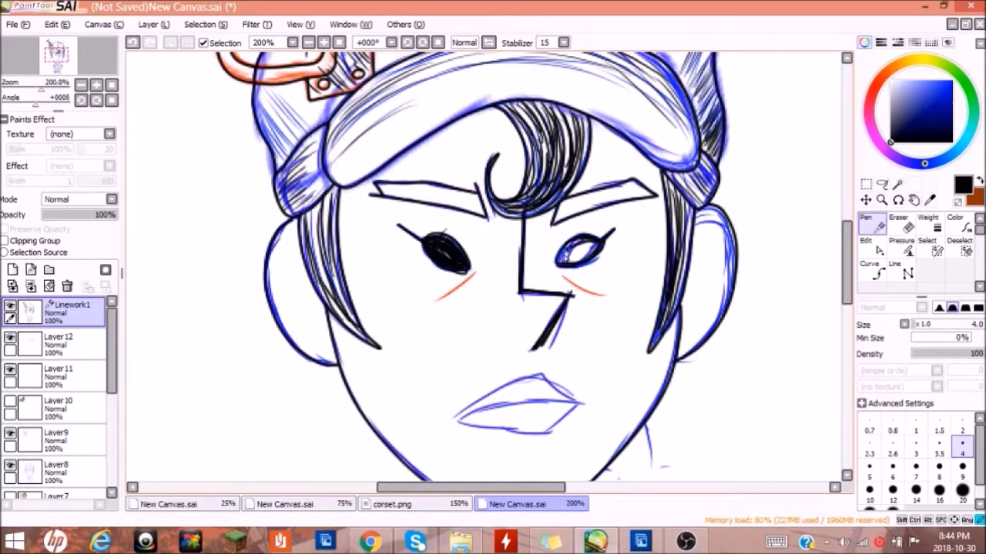
- Ink the outline and centre line of the lips with the Pen at size 3
key("[")
scroll(485, 266, "down", 5)
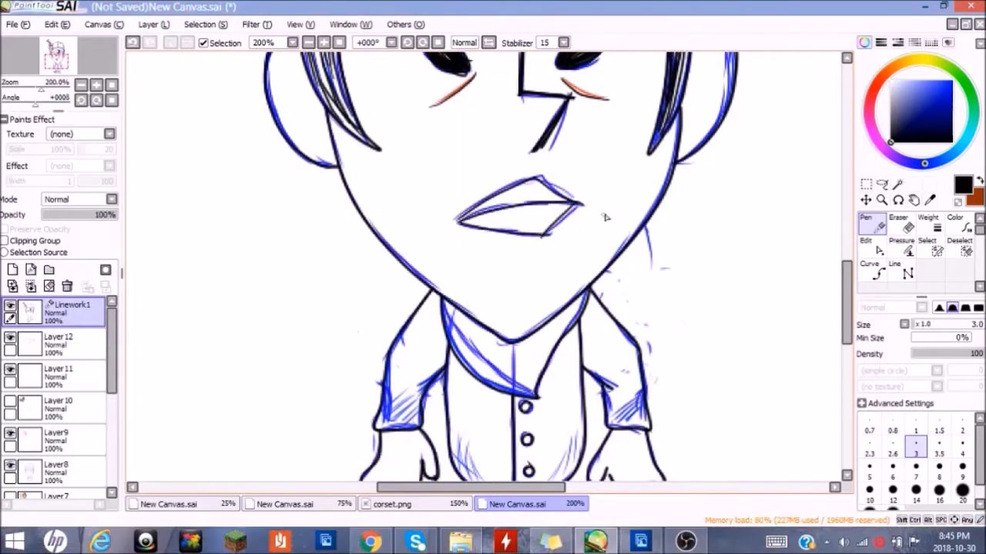
scroll(485, 266, "down", 5)
scroll(485, 266, "up", 10)
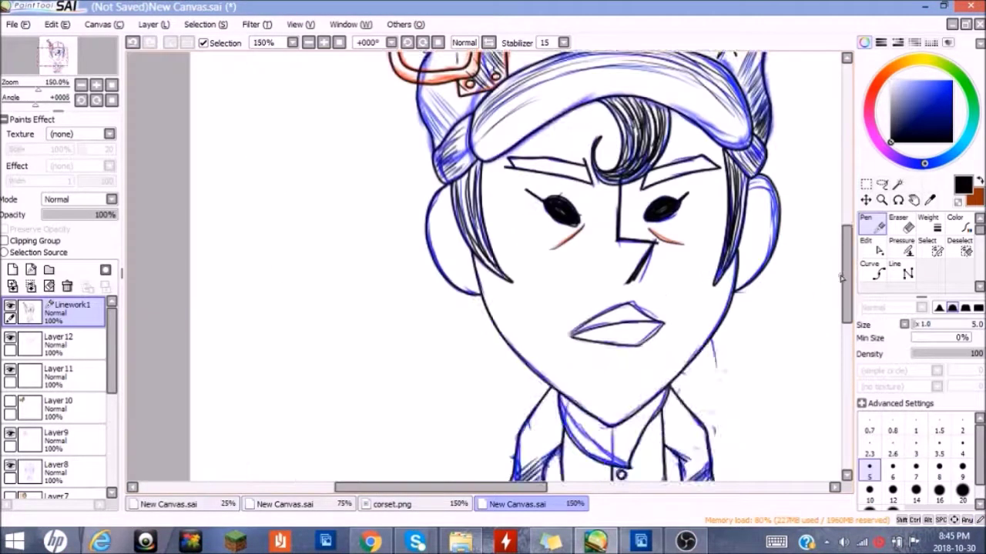
- Thicken the outlines of the cap's crown, brim and side bands with the Pen at size 5
key("minus")
key("]")
key("]")
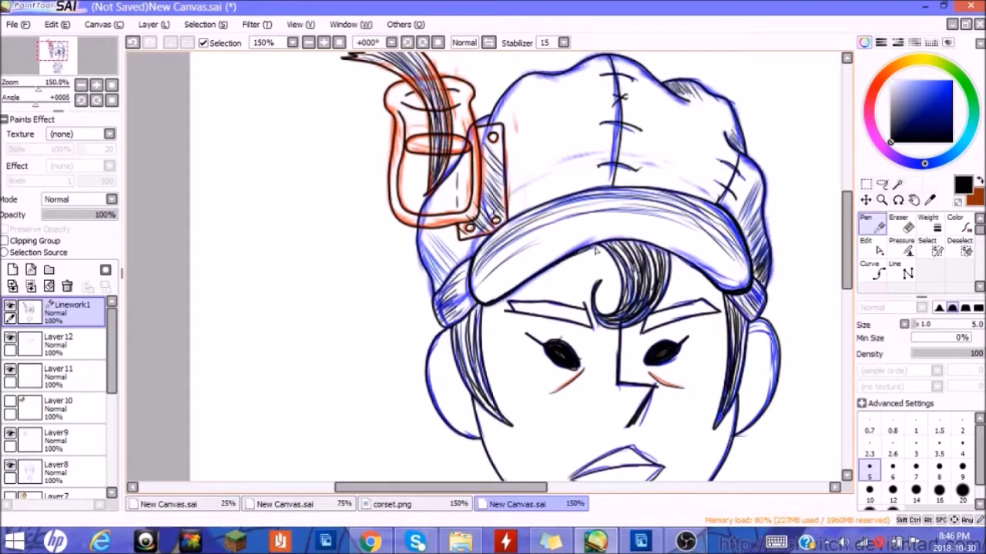
scroll(693, 173, "up", 3)
left_click_drag(558, 193, 705, 146)
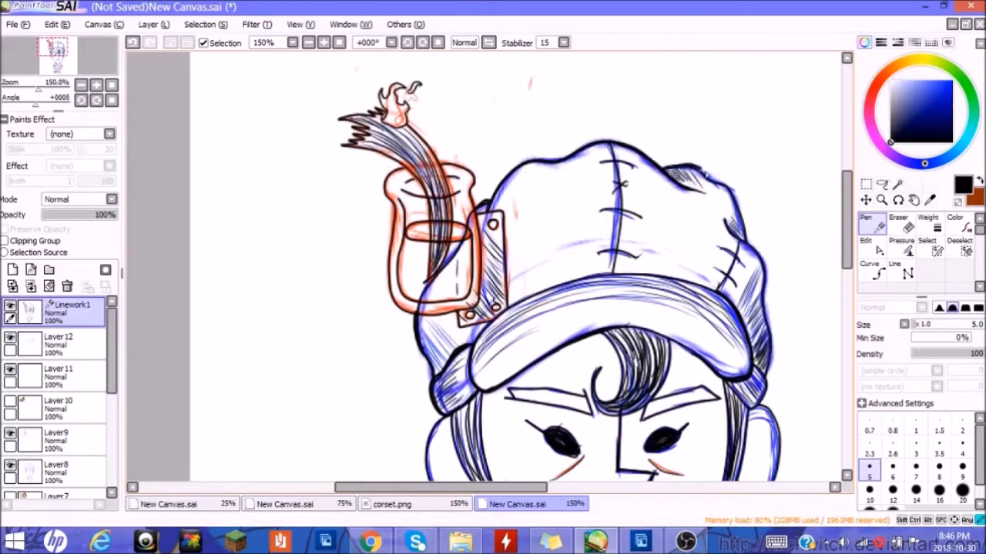
scroll(709, 174, "down", 3)
left_click_drag(486, 231, 697, 194)
- Fill both eyebrows black and thicken the outlines of the ears with the Pen at size 5
scroll(625, 233, "down", 3)
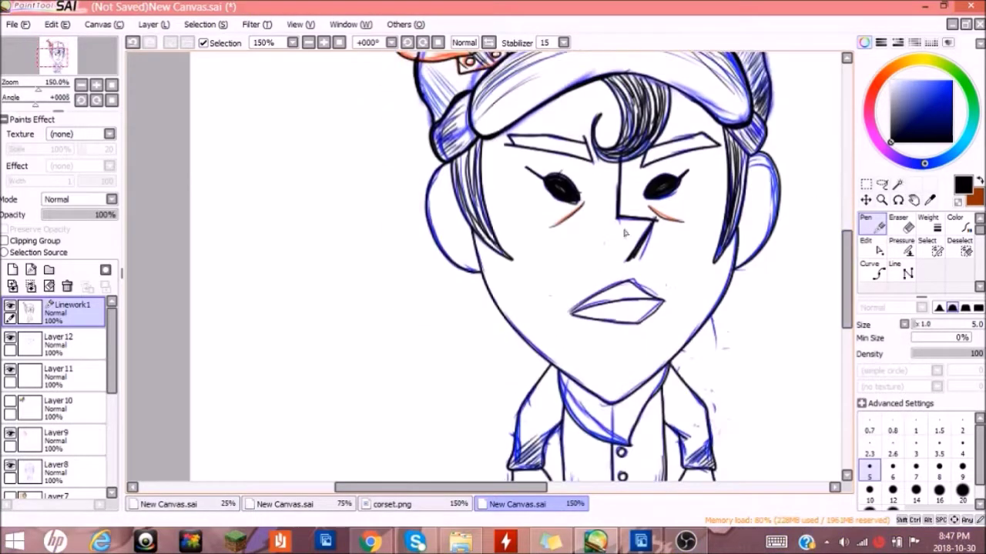
key("ctrl+z")
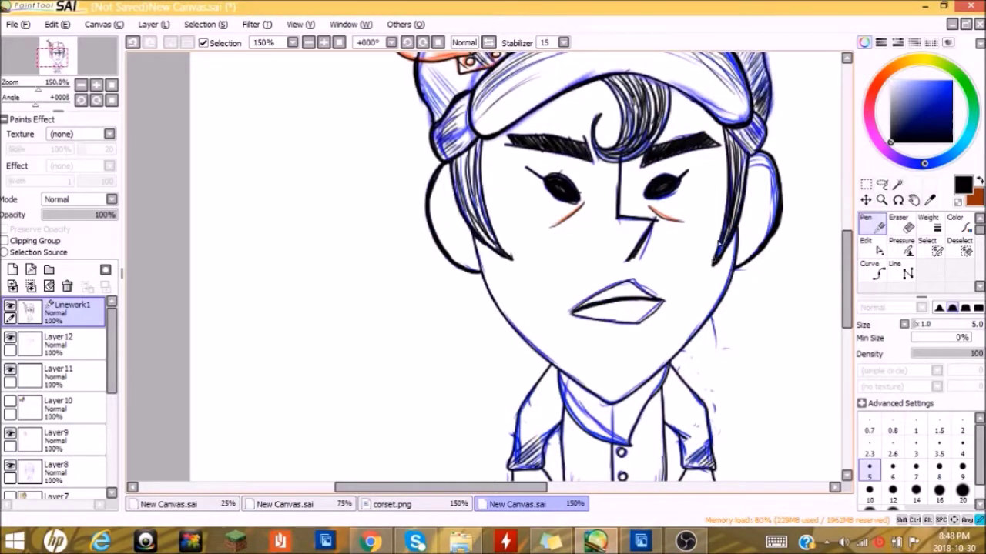
- Thicken the jar's outline and add fine shading lines to the flame with the Pen at size 1
scroll(560, 267, "up", 4)
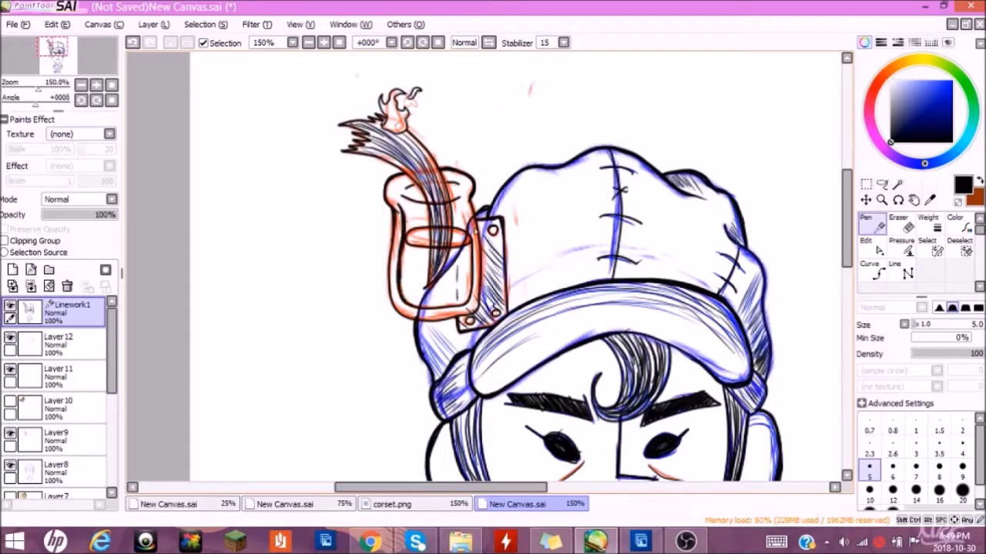
left_click(916, 423)
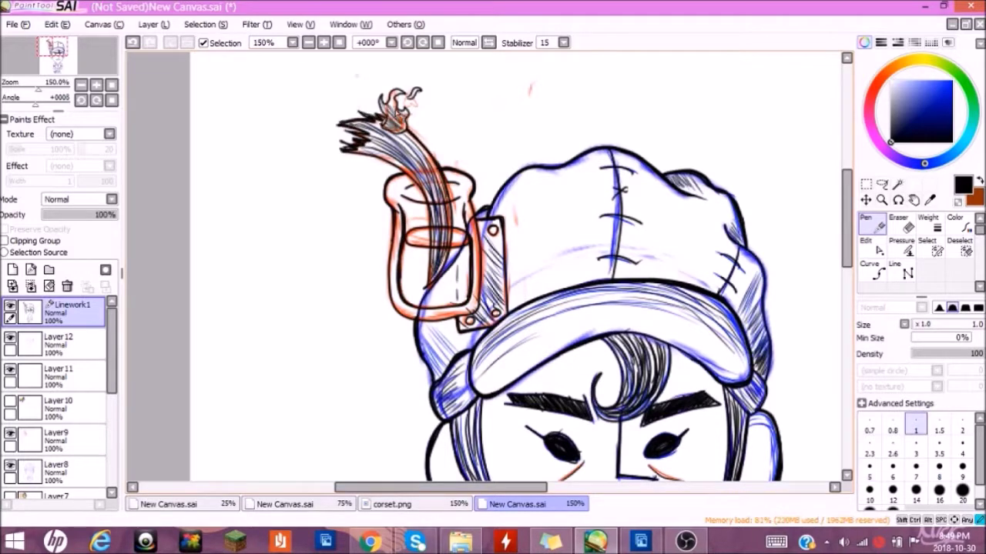
- Thicken the cheek and jaw outline down to the chin with the Pen at size 4
key("bracketright")
key("bracketright")
key("bracketright")
key("bracketright")
key("bracketright")
scroll(526, 258, "down", 6)
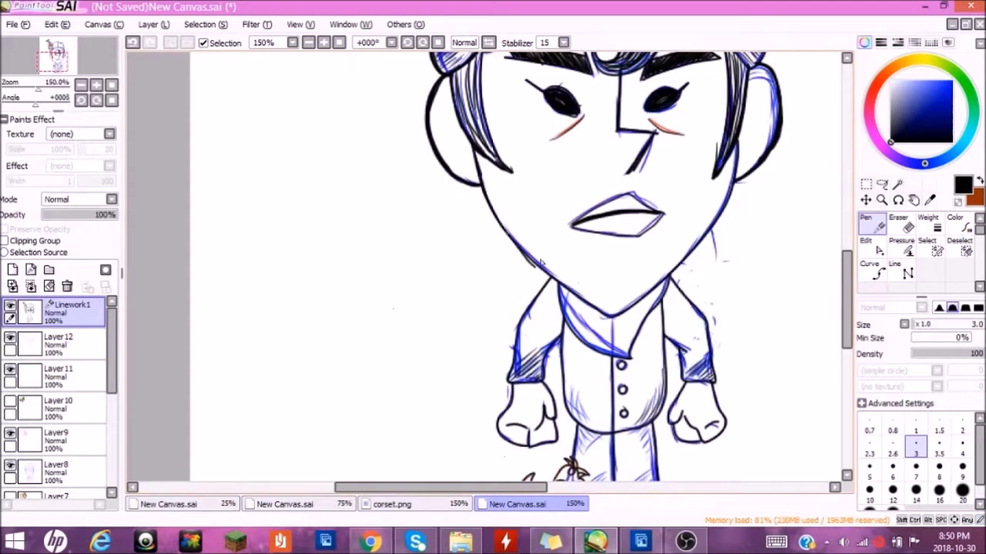
key("bracketright")
key("bracketright")
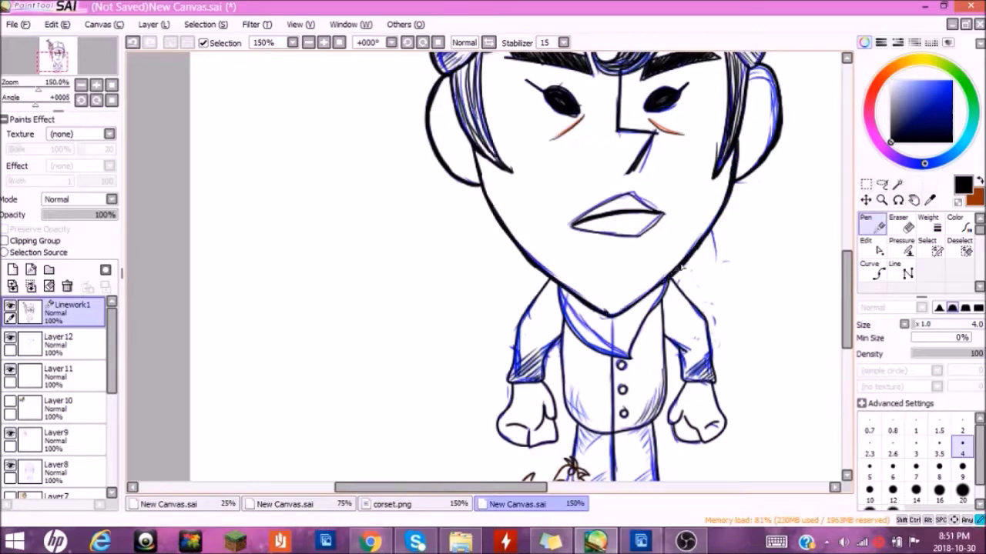
- Thicken the outlines of the shirt, sleeves and legs and darken the shading at the shirt's lower sides
scroll(515, 266, "down", 2)
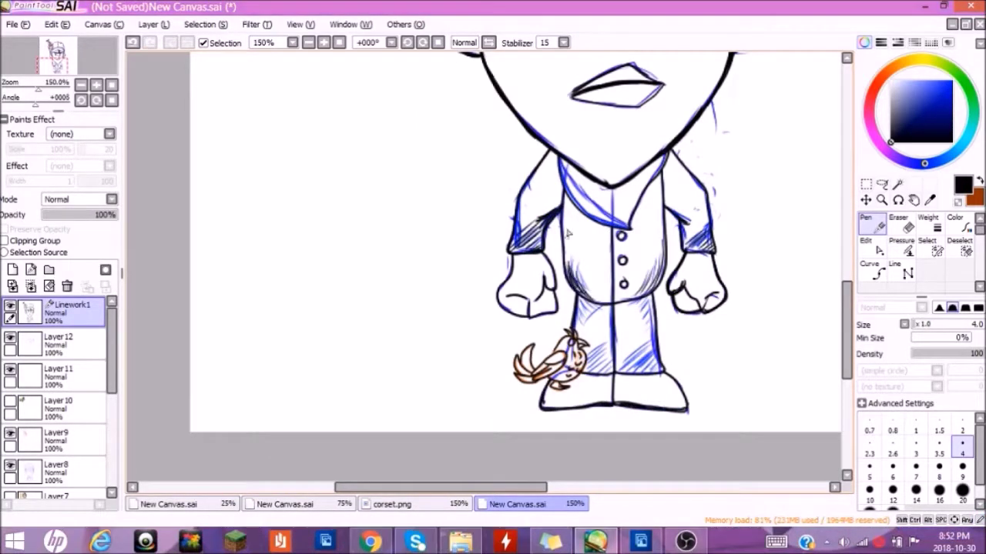
scroll(714, 246, "down", 2)
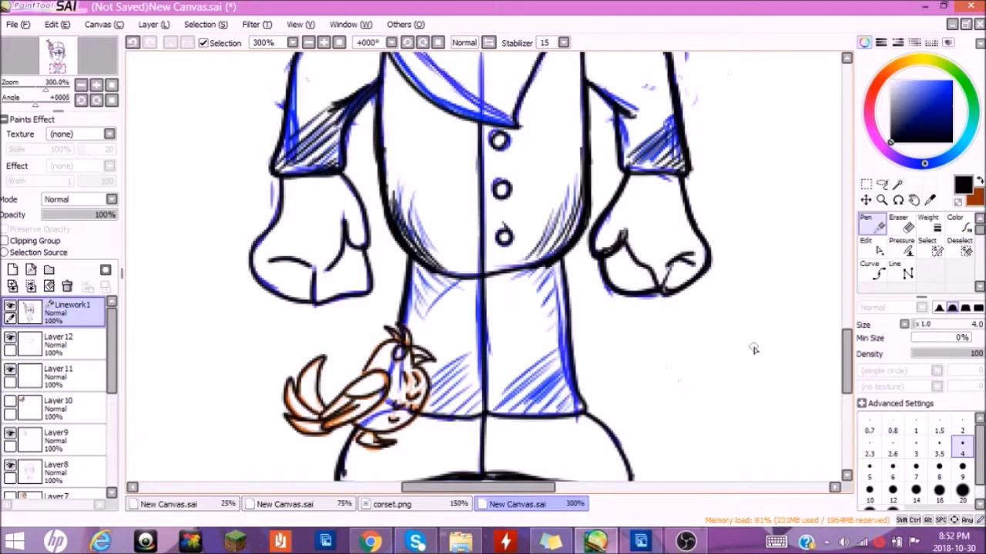
scroll(754, 346, "down", 2)
- Hatch both shoes on a new layer below the linework with the Brush at size 7 and clean their edges with the Eraser
left_click_drag(754, 346, 309, 264)
key("ctrl+shift+n")
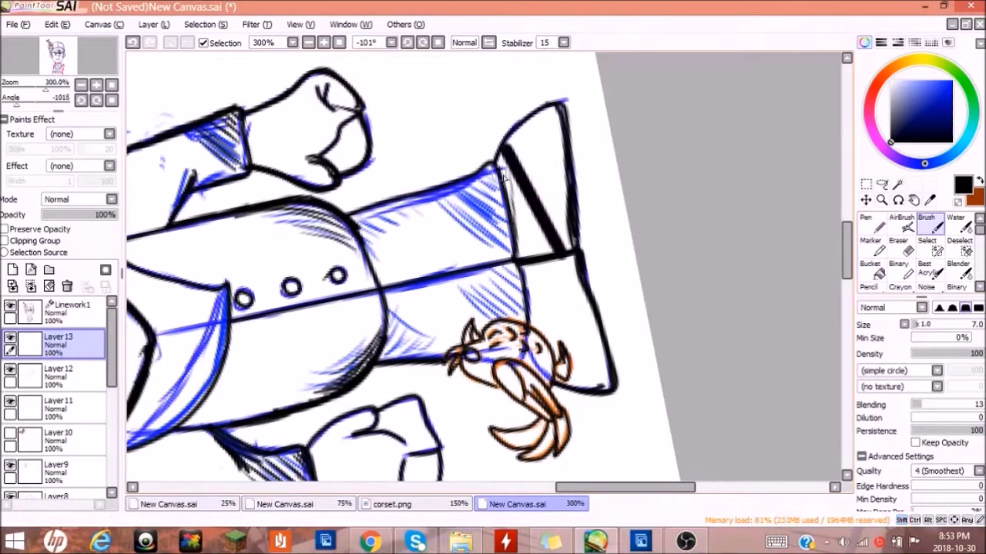
key("n")
left_click_drag(510, 123, 514, 246)
left_click_drag(521, 117, 528, 254)
left_click_drag(531, 124, 538, 245)
left_click_drag(542, 100, 551, 248)
left_click_drag(570, 262, 585, 385)
left_click_drag(585, 285, 596, 389)
left_click_drag(546, 265, 570, 385)
mouse_move(531, 123)
left_mouse_down()
mouse_move(538, 215)
mouse_move(616, 329)
left_mouse_up()
key("Delete")
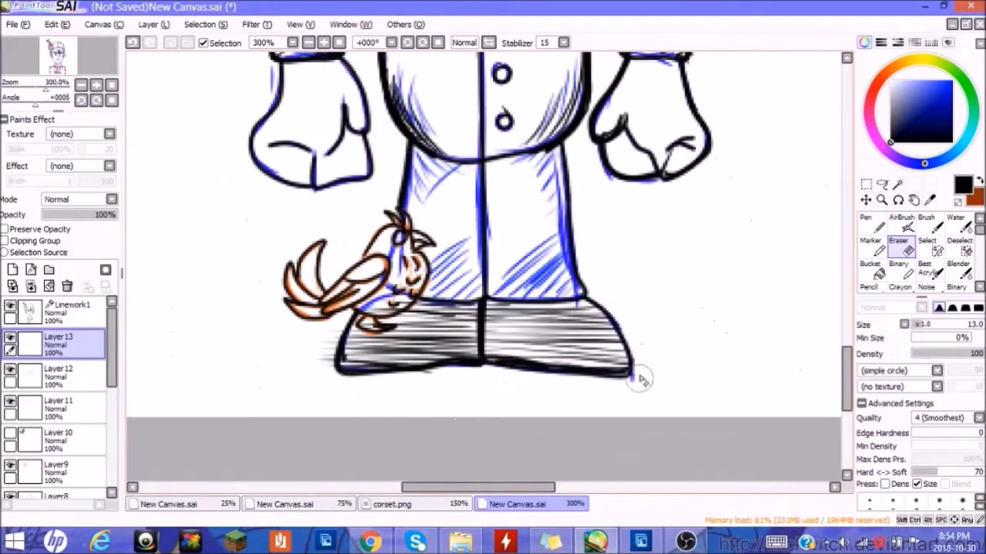
- On the Linework1 layer, ink the trouser lines and hatch the shading at the hips and above the shoes
left_click(69, 310)
left_click_drag(328, 241, 343, 319)
left_click_drag(479, 163, 484, 299)
mouse_move(569, 137)
left_mouse_down()
mouse_move(573, 287)
mouse_move(559, 296)
left_mouse_up()
left_click_drag(587, 251, 506, 297)
left_click_drag(481, 257, 433, 296)
left_click_drag(559, 145, 527, 170)
left_click_drag(446, 147, 413, 202)
- Ink the lines of the sleeve and neckerchief on the Linework1 layer
scroll(484, 270, "up", 4)
left_click_drag(371, 231, 354, 310)
left_click_drag(565, 82, 514, 182)
mouse_move(386, 107)
left_mouse_down()
mouse_move(457, 177)
mouse_move(516, 183)
left_mouse_up()
- Hide the sketch layers from Layer 12 down to Layer 8
left_click_drag(847, 350, 857, 333)
scroll(857, 334, "down", 5)
left_click_drag(10, 370, 10, 477)
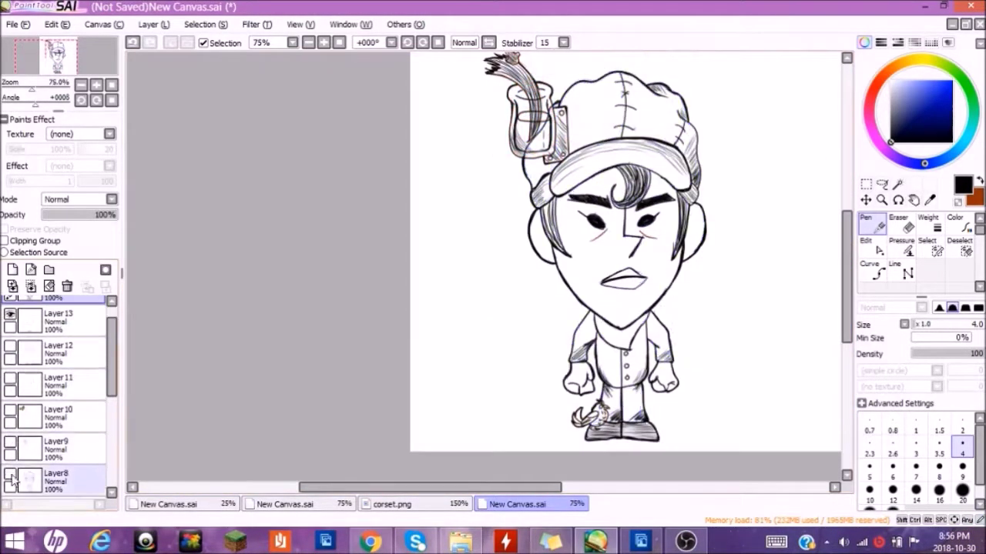
- Hatch shading along the side folds of the neckerchief with the Pen at size 2
scroll(590, 103, "up", 3)
scroll(849, 318, "down", 1)
scroll(850, 320, "up", 1)
left_click_drag(590, 228, 594, 276)
left_click_drag(579, 231, 605, 265)
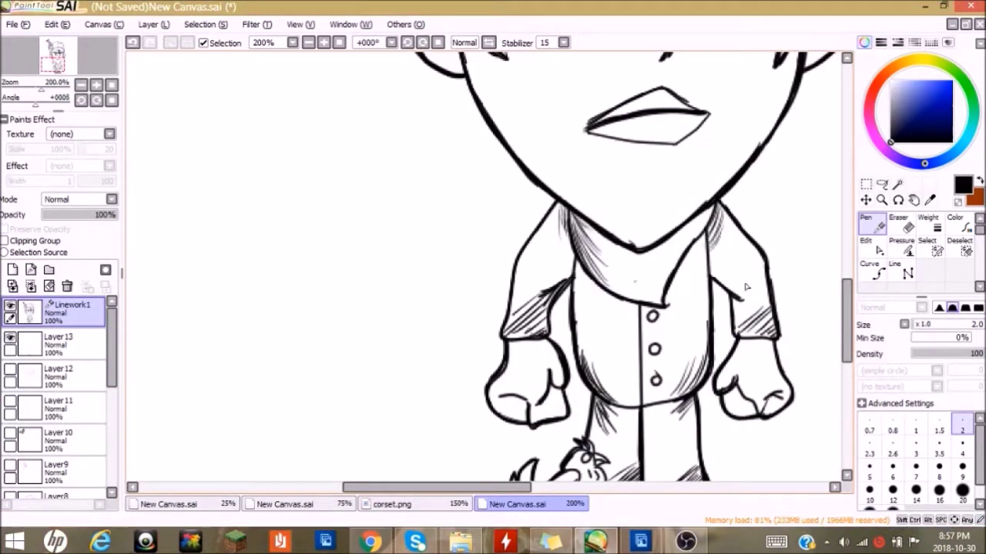
- Fill the shadow corners at the top of the trousers and thicken the trouser lines with the Pen at size 3
left_click(915, 447)
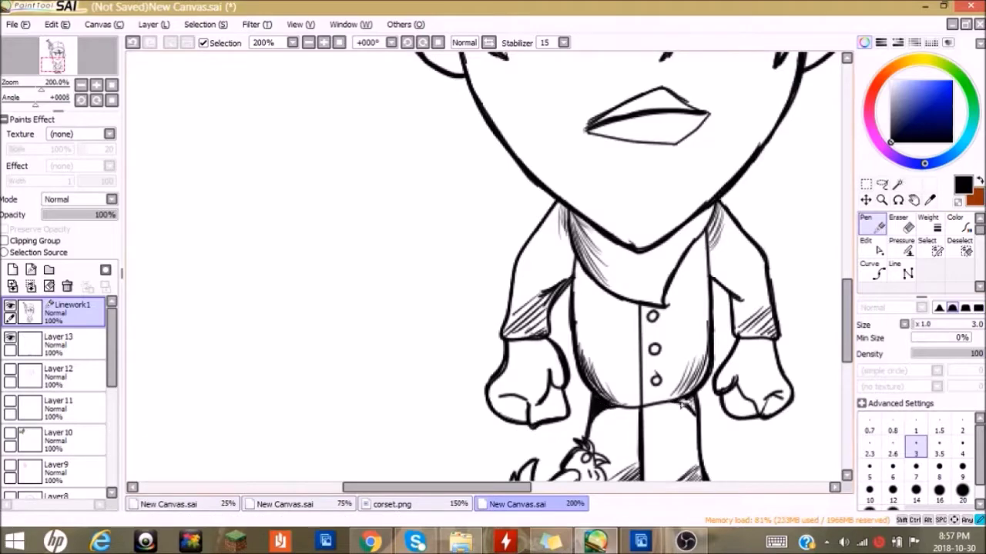
scroll(685, 246, "down", 3)
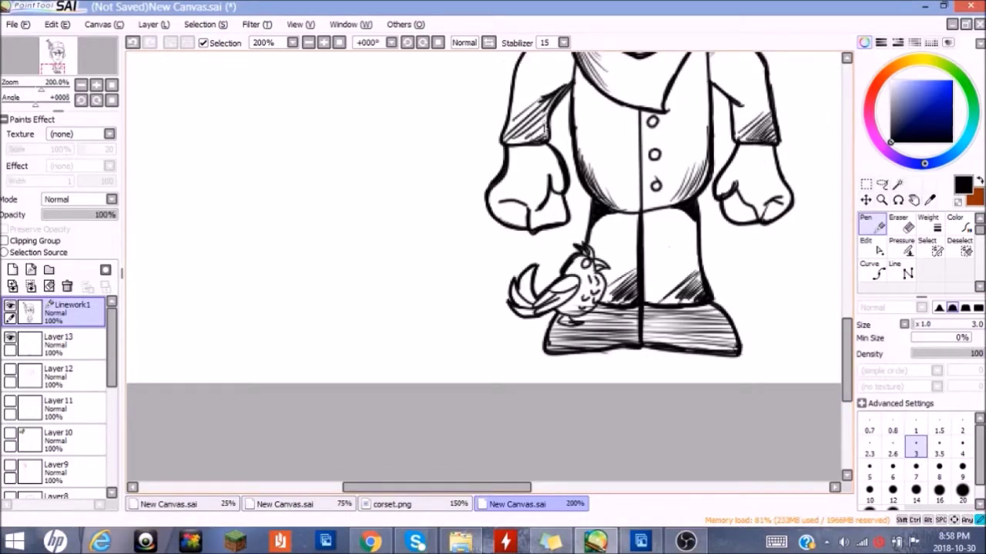
scroll(488, 265, "up", 10)
scroll(489, 266, "down", 3)
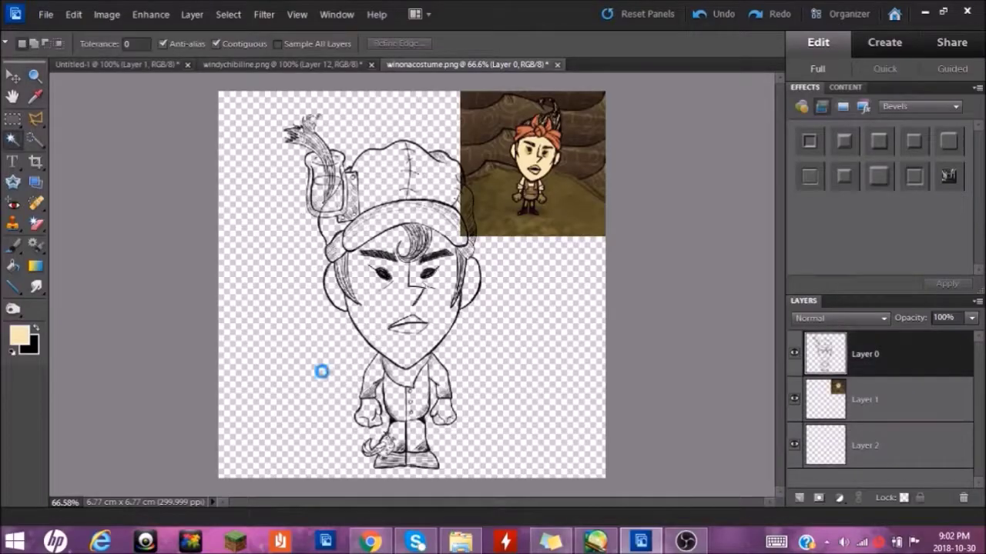
- Paint the face and ears in the pale skin colour on Layer 2 with a hard Brush
left_click(864, 445)
key("z")
left_click(425, 276)
left_click(425, 276)
key("b")
left_click(78, 44)
mouse_move(150, 255)
left_mouse_down()
mouse_move(143, 347)
mouse_move(224, 377)
mouse_move(354, 193)
mouse_move(331, 231)
mouse_move(506, 213)
mouse_move(539, 341)
mouse_move(389, 308)
mouse_move(231, 249)
mouse_move(445, 399)
mouse_move(308, 331)
mouse_move(400, 285)
left_mouse_up()
key("bracketright")
scroll(358, 326, "down", 5)
scroll(400, 285, "down", 4)
scroll(773, 320, "up", 3)
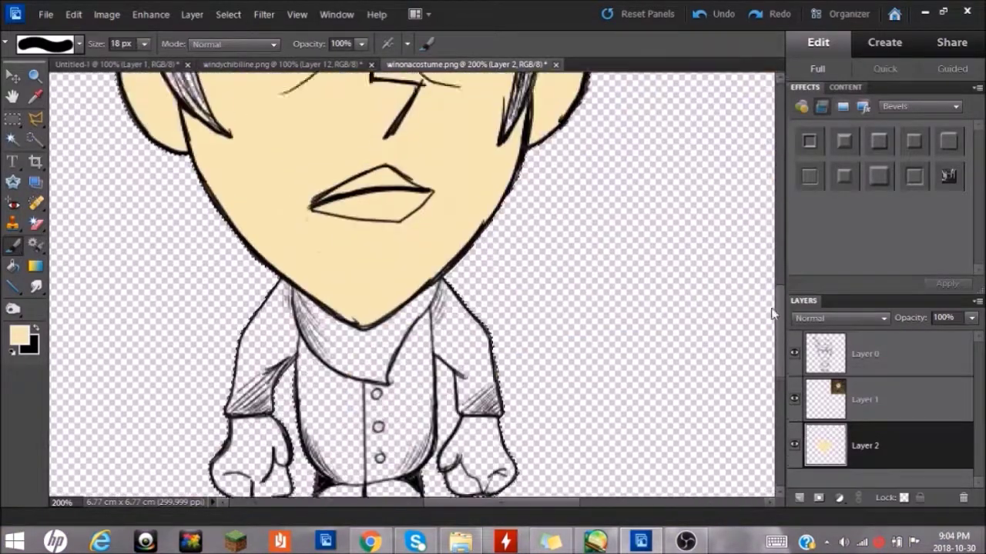
- Undo the tan eye shading and paint a softer greyish-tan shadow around both eyes on Layer 3
scroll(772, 319, "down", 2)
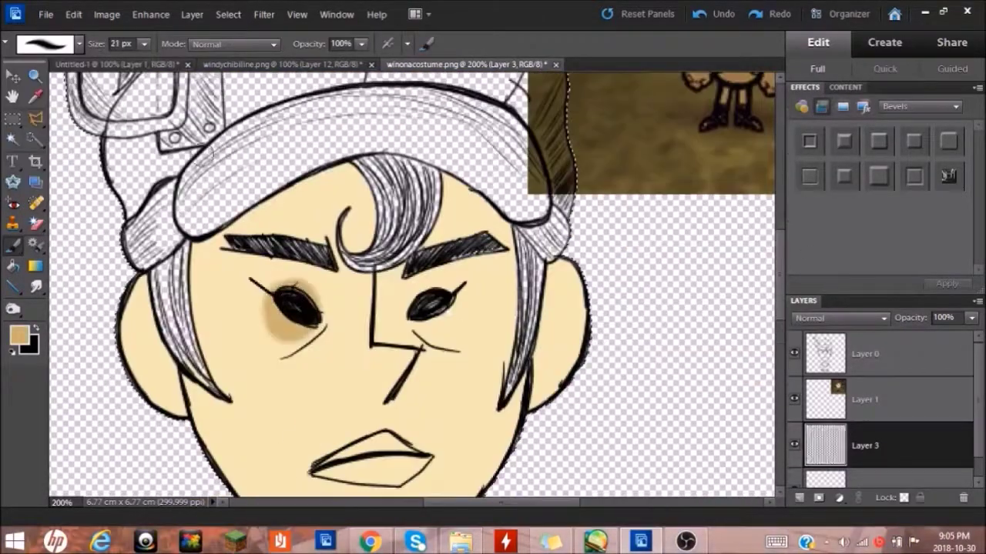
key("ctrl+z")
left_click(79, 44)
left_click(170, 78)
left_click(220, 279)
type("g")
key("Return")
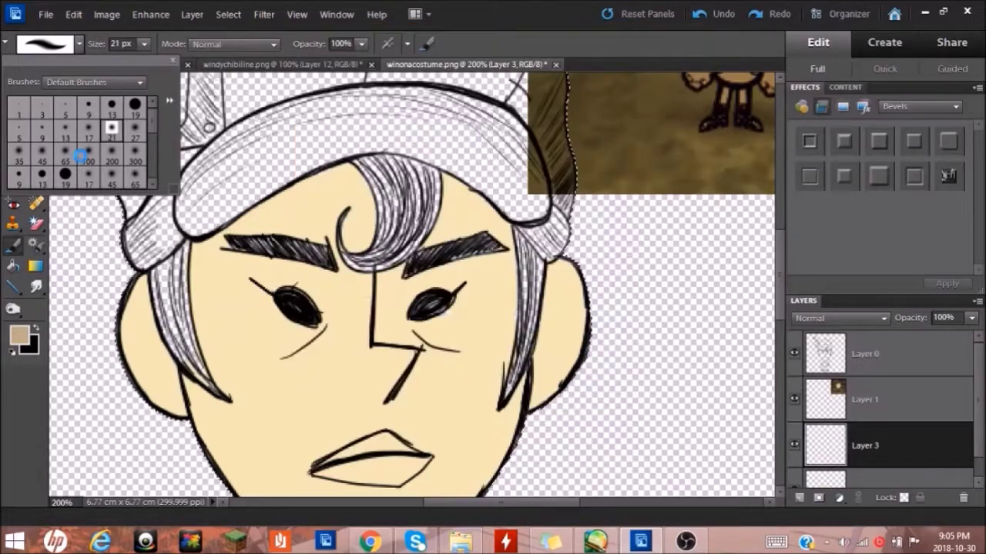
left_click(152, 127)
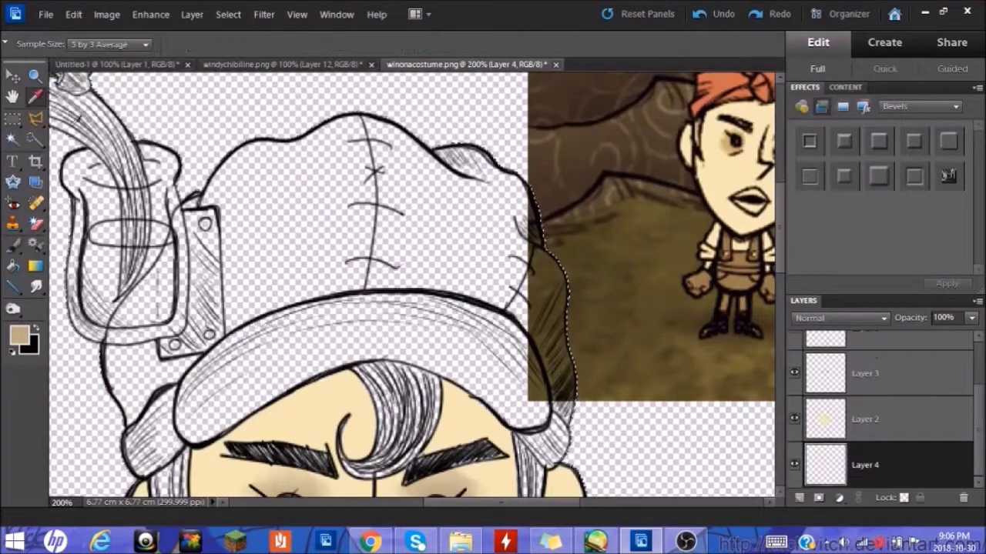
- Choose a dark navy colour and paint the cap with the Brush on Layer 4
left_click(19, 335)
left_click(695, 362)
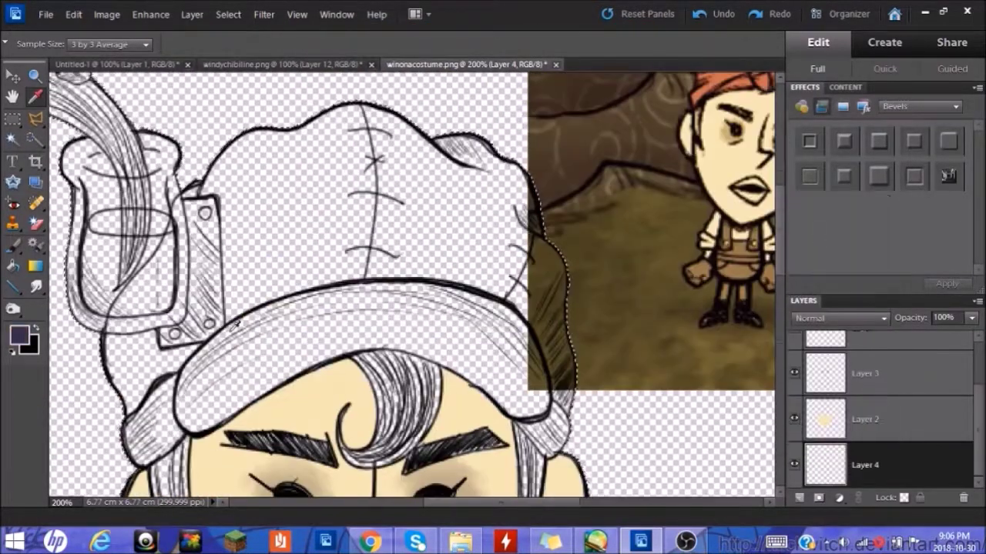
left_click(13, 245)
left_click(46, 44)
mouse_move(177, 385)
left_mouse_down()
mouse_move(154, 269)
mouse_move(231, 154)
mouse_move(524, 231)
mouse_move(570, 385)
mouse_move(308, 370)
mouse_move(423, 231)
left_mouse_up()
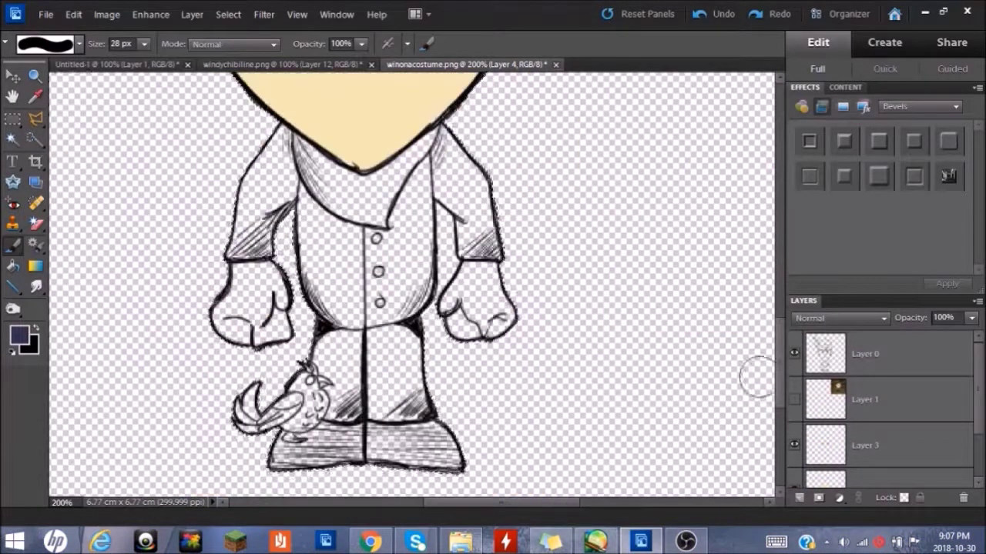
- Paint the sleeves, shirt and trousers dark navy and clean up the overspill with the Eraser
mouse_move(255, 193)
left_mouse_down()
mouse_move(308, 292)
mouse_move(370, 370)
mouse_move(431, 193)
mouse_move(339, 254)
left_mouse_up()
left_click(36, 224)
left_click(13, 245)
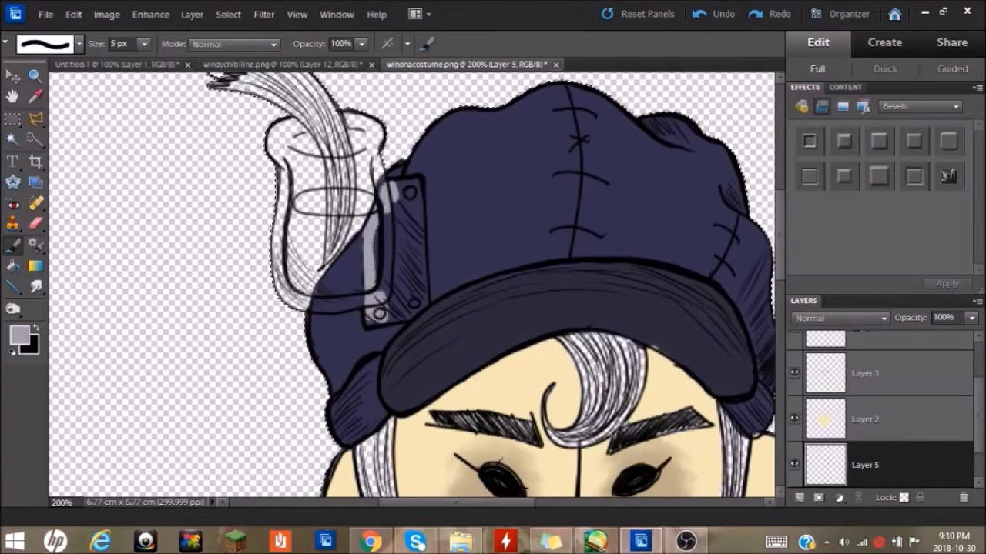
- Colour the frayed wick dark brown and paint the jar orange-brown on Layer 6 with the 5 px Brush
left_click(20, 335)
left_click(593, 399)
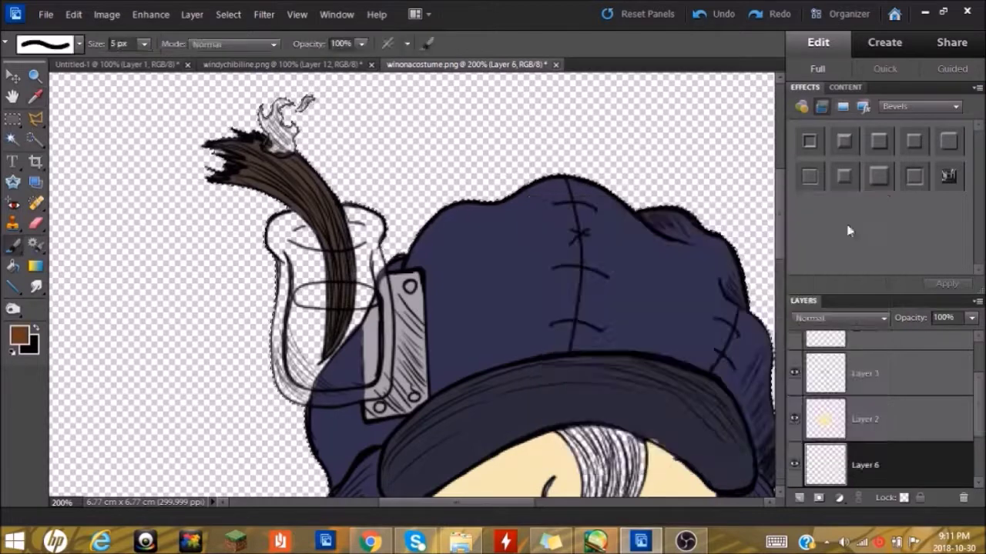
mouse_move(266, 243)
left_mouse_down()
mouse_move(296, 225)
mouse_move(362, 231)
mouse_move(291, 289)
left_mouse_up()
mouse_move(316, 277)
left_mouse_down()
mouse_move(362, 347)
mouse_move(339, 393)
mouse_move(270, 231)
mouse_move(346, 361)
left_mouse_up()
- Choose a darker brown, paint the liquid inside the jar on Layer 6 and undo the last stroke
key("i")
left_click(19, 334)
key("Return")
key("b")
left_click_drag(296, 295, 353, 301)
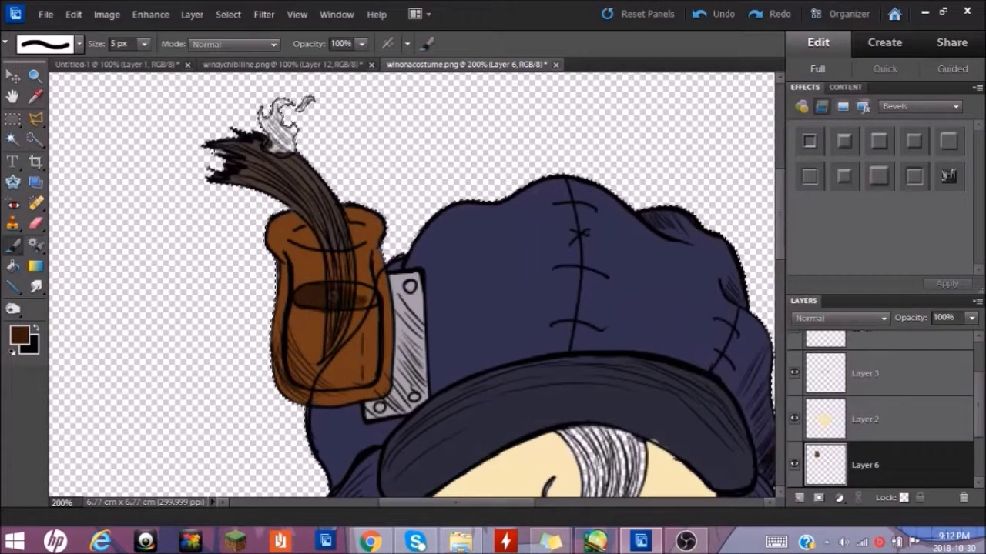
key("ctrl+z")
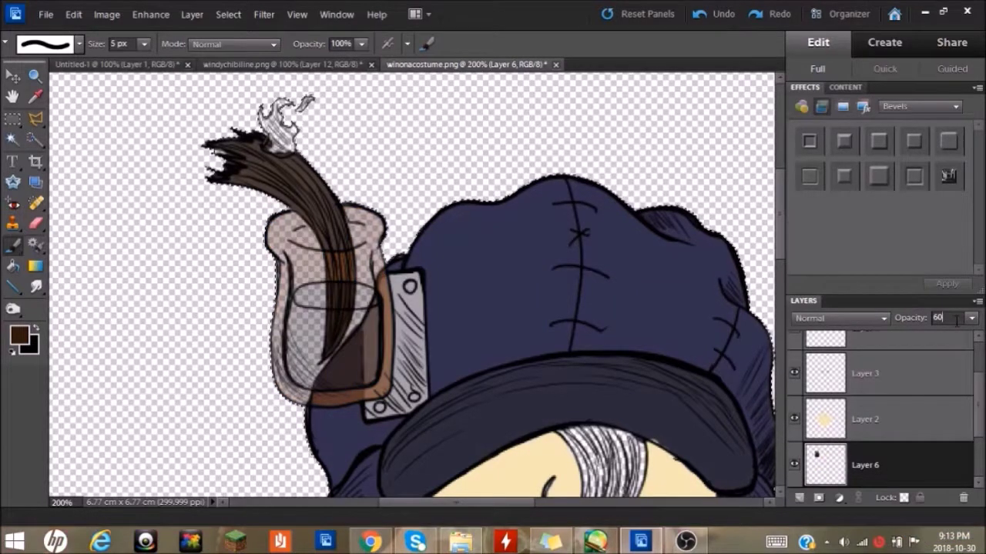
- Set the jar layer's opacity to 60% and paint a white backing behind the jar on a new layer
key("ctrl+shift+n")
key("Return")
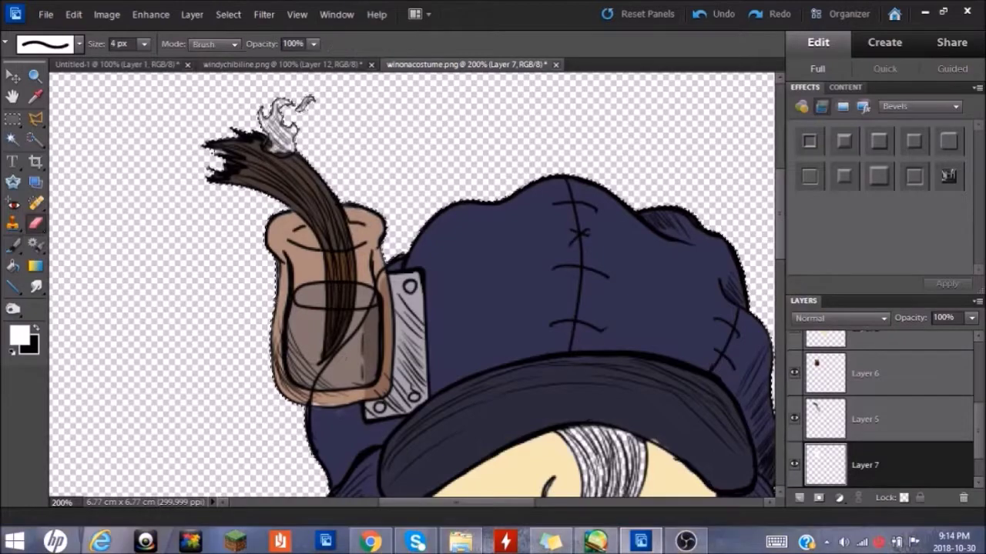
- Clean up the edges of the wick's colour at the jar's rim on Layer 5 with the 2 px Eraser
key("alt+]")
key("z")
left_click_drag(170, 143, 428, 245)
key("e")
scroll(412, 285, "down", 2)
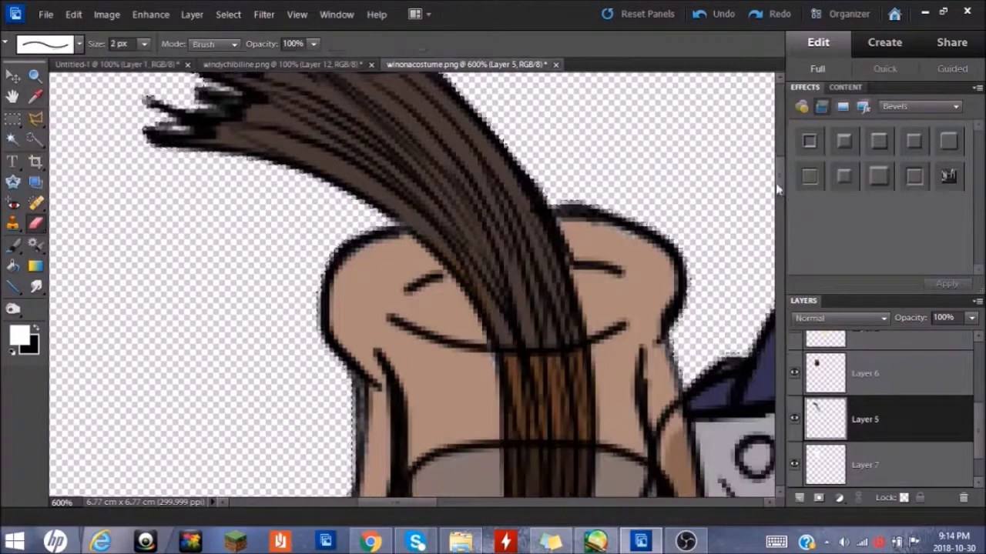
key("b")
key("alt+]")
key("alt+[")
- Sample the headband's orange from the reference picture, darken it to rust and paint the neckerchief on Layer 8
key("z")
key("ctrl+minus")
key("ctrl+minus")
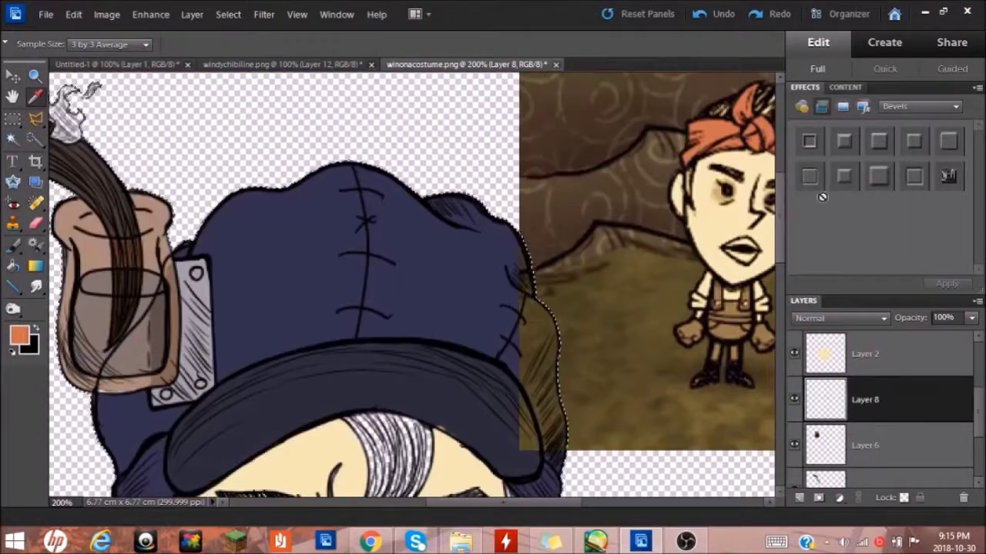
key("b")
mouse_move(286, 294)
left_mouse_down()
mouse_move(316, 354)
mouse_move(339, 361)
left_mouse_up()
left_click(19, 334)
left_click(704, 308)
left_click(860, 227)
scroll(385, 308, "down", 3)
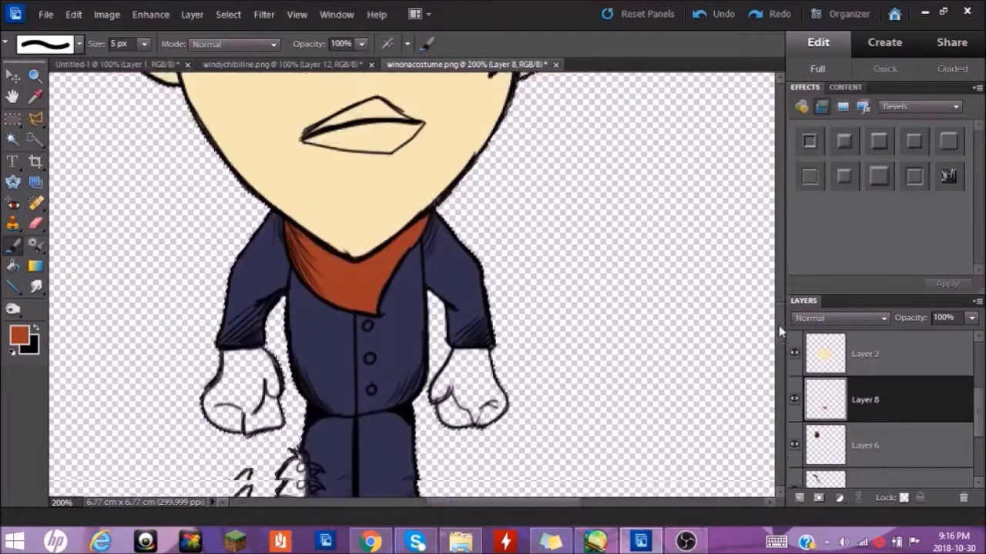
- Add a new layer at the bottom of the stack and paint both gloves and both boots in charcoal black
key("ctrl+shift+n")
key("d")
mouse_move(210, 308)
left_mouse_down()
mouse_move(208, 339)
mouse_move(250, 365)
left_mouse_up()
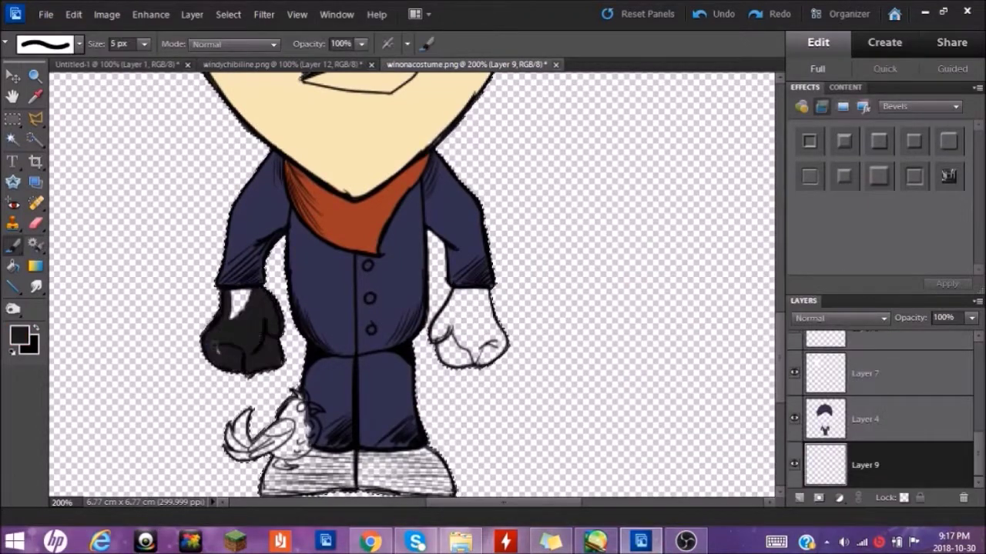
scroll(412, 285, "down", 3)
left_click_drag(265, 328, 358, 323)
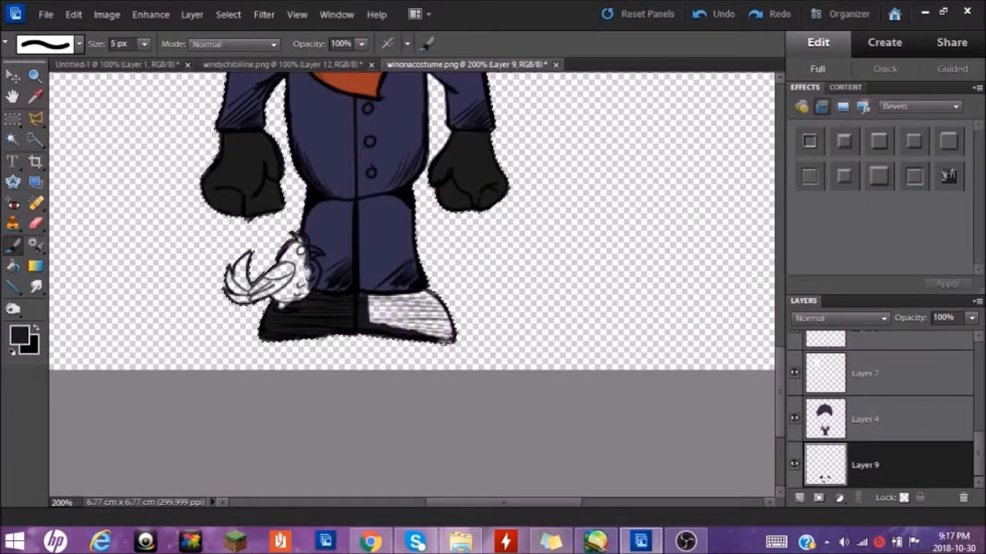
- Add another layer, choose a yellow and colour the bird's body, wing and tail, using the 2 px brush for details
key("ctrl+shift+n")
key("ctrl+equal")
left_click(19, 334)
left_click(645, 301)
left_click(862, 222)
mouse_move(254, 292)
left_mouse_down()
mouse_move(275, 298)
mouse_move(331, 208)
left_mouse_up()
left_click_drag(350, 254, 261, 230)
left_click(79, 44)
left_click(30, 85)
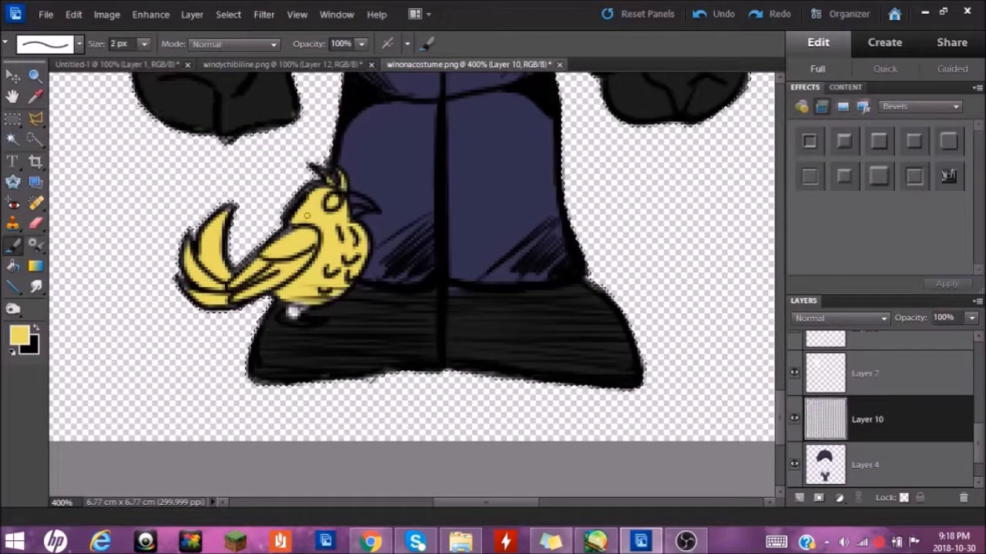
- Colour the bird's wing and chest in a duller tan on Layer 10 and choose a greyish beige for the painting colour
left_click(19, 334)
left_click(645, 281)
left_click(853, 224)
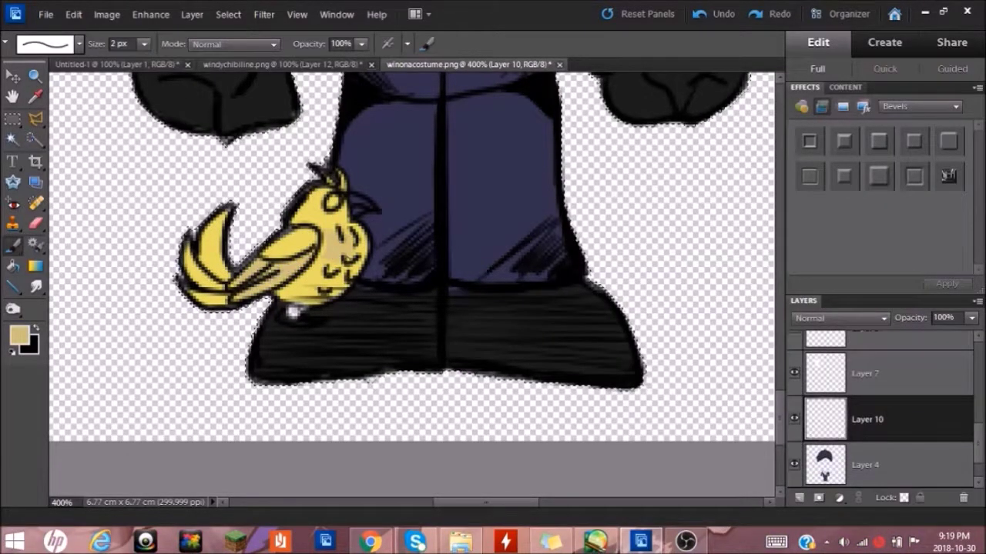
left_click(20, 334)
left_click(568, 432)
left_click(862, 224)
scroll(493, 285, "up", 15)
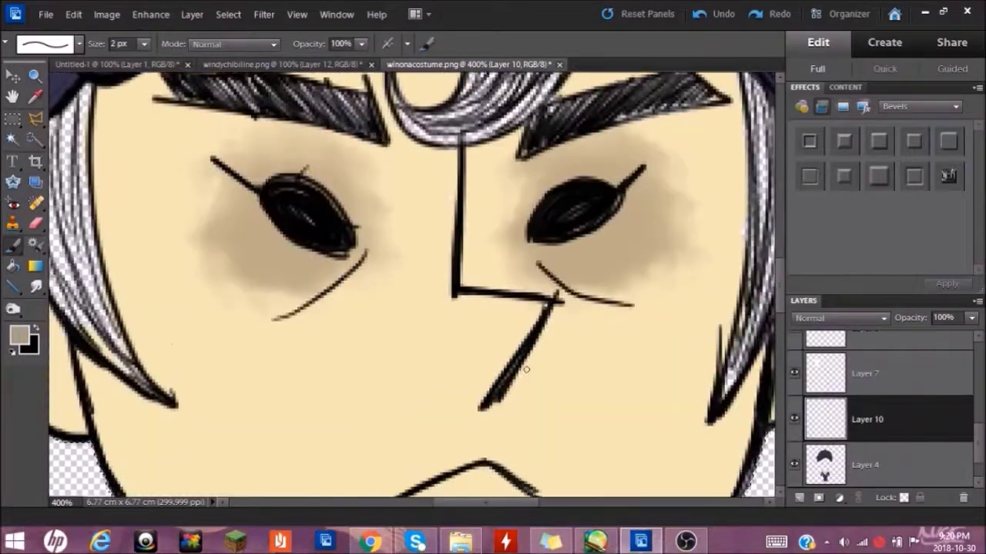
- Add a layer below Layer 4 and paint the sideburns, forehead curl and eyebrows black with a 5 px brush
key("z")
key("ctrl+minus")
key("ctrl+minus")
scroll(866, 477, "down", 1)
left_click(866, 470)
key("x")
key("b")
left_click(78, 44)
left_click(35, 127)
scroll(728, 438, "up", 2)
left_click_drag(171, 223, 202, 339)
mouse_move(347, 184)
left_mouse_down()
mouse_move(401, 127)
mouse_move(361, 231)
left_mouse_up()
left_click_drag(531, 250, 512, 354)
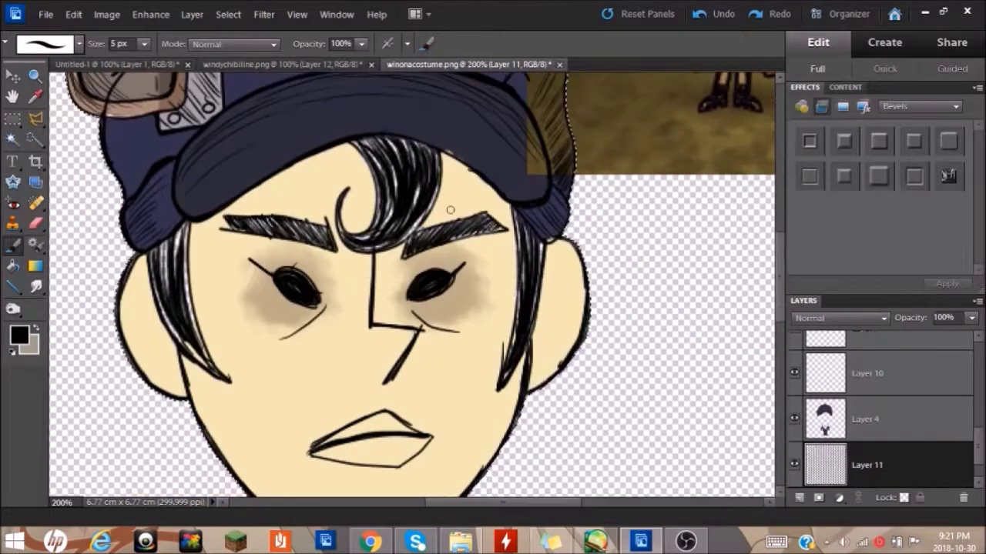
- Clean up the edges of the skin colour on Layer 2 with the 3 px Eraser
scroll(582, 260, "down", 3)
key("e")
left_click(866, 418)
left_click(79, 44)
left_click(46, 100)
scroll(385, 269, "up", 3)
scroll(780, 244, "up", 3)
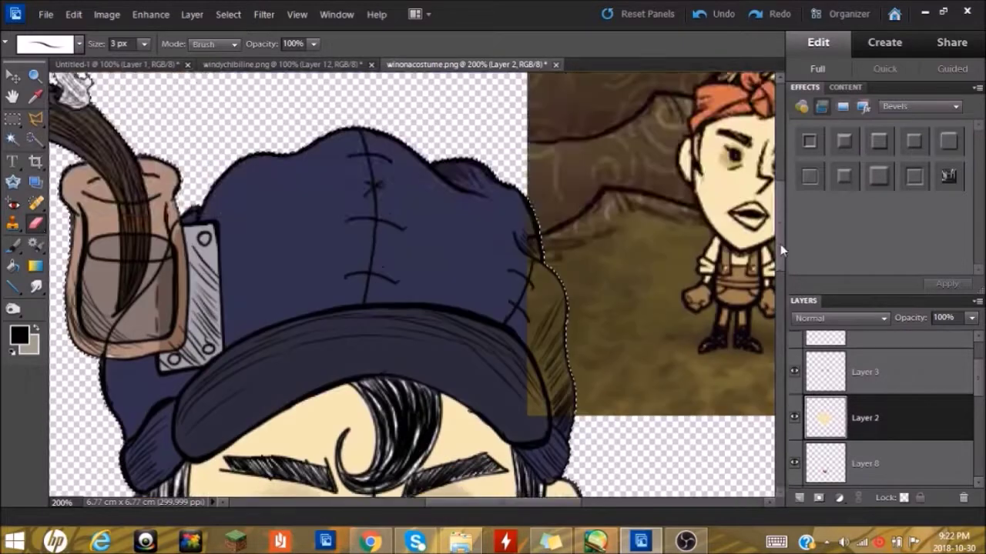
- Add a new layer beneath Layer 9 and set up a 5 px brush with white as the painting colour
scroll(780, 244, "down", 5)
scroll(886, 431, "down", 3)
left_click(885, 462)
key("b")
key("x")
key("bracketright")
key("bracketright")
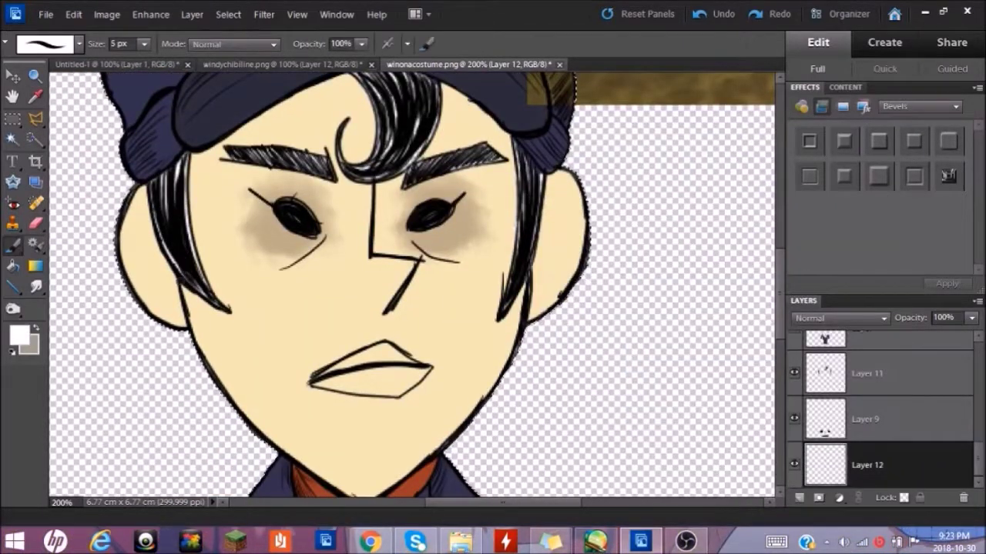
scroll(531, 247, "up", 4)
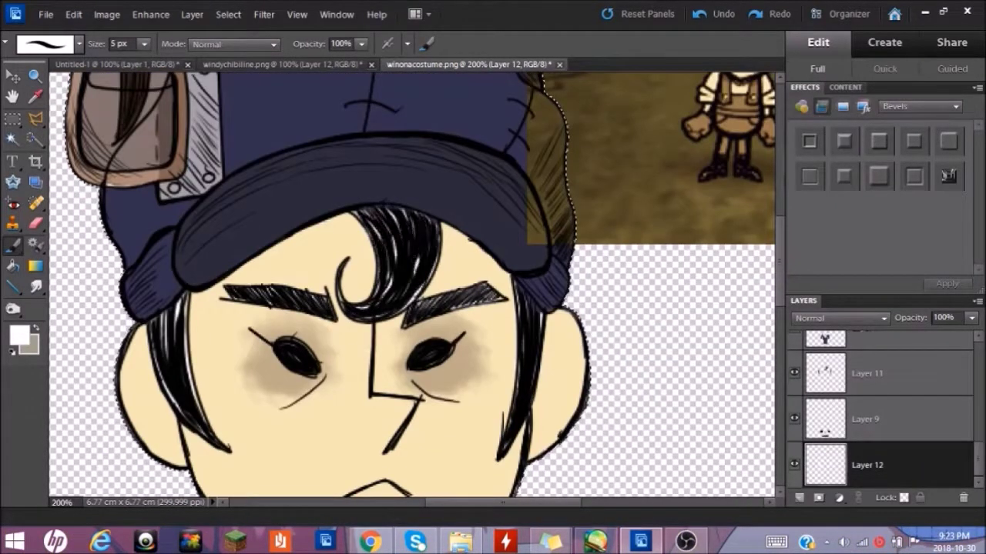
- Clean up the edges of the cap and suit colour on Layer 4 with the 3 px Eraser
scroll(885, 416, "up", 2)
left_click(885, 404)
key("e")
scroll(780, 293, "down", 5)
scroll(780, 293, "up", 2)
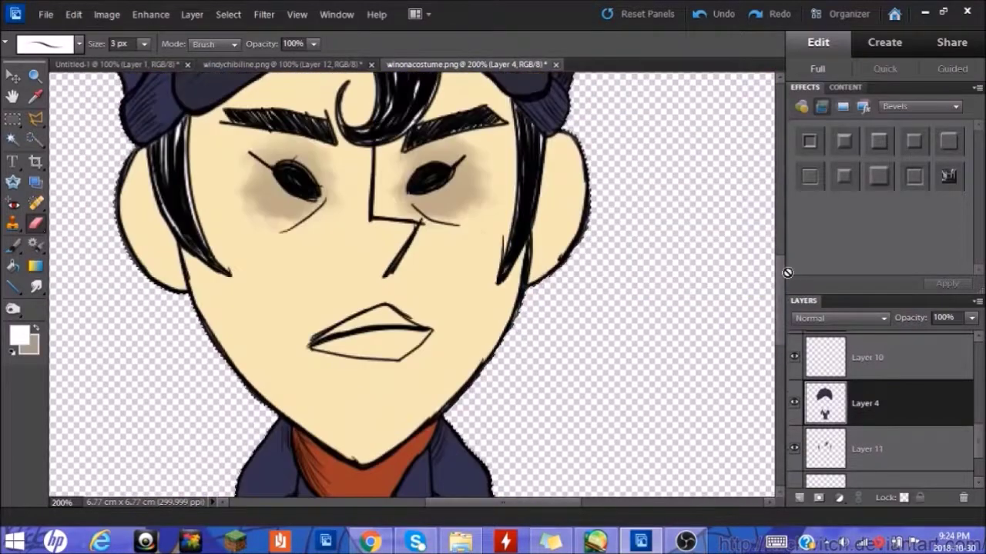
- Duplicate the skin colour on Layer 2, show the canvas at 100% and choose a near-black painting colour
right_click(879, 447)
left_click(886, 443)
double_click(35, 75)
left_click(19, 335)
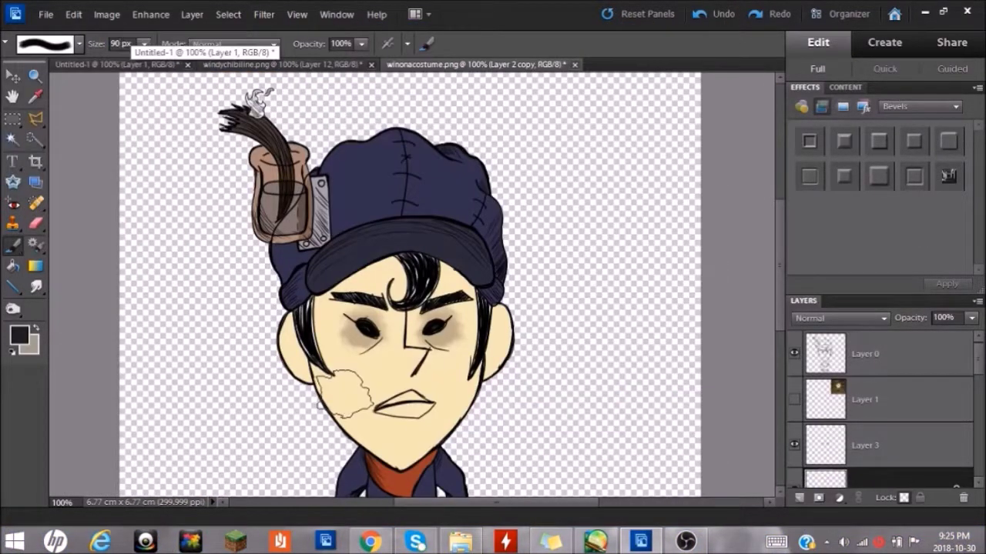
- Paint near-black soot smudges on the forehead, cheeks, chin and ears of the duplicated skin layer with Grunge Texture brushes
scroll(342, 393, "down", 2)
left_click_drag(316, 277, 361, 316)
left_click_drag(431, 269, 466, 323)
left_click_drag(362, 181, 462, 185)
left_click(79, 44)
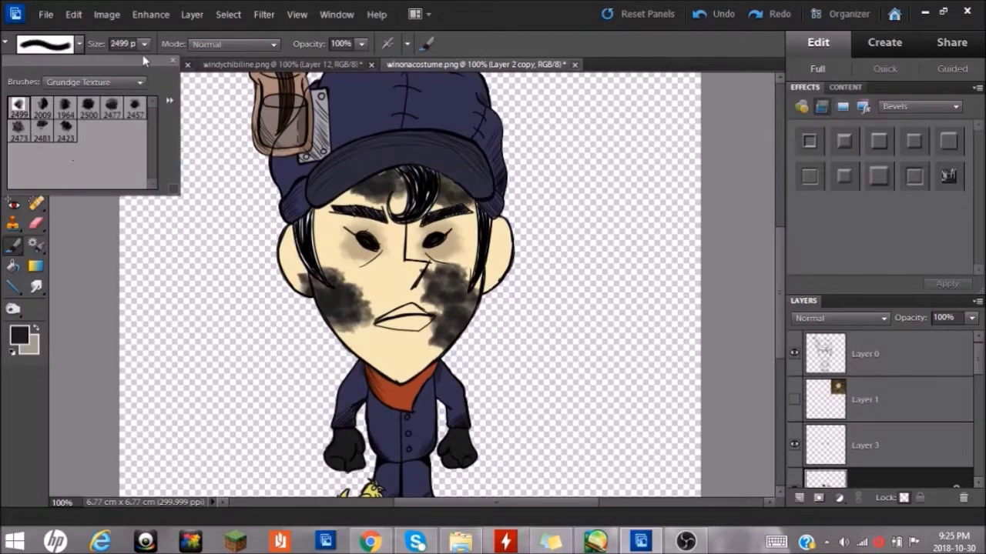
left_click_drag(384, 338, 408, 356)
left_click_drag(354, 258, 422, 362)
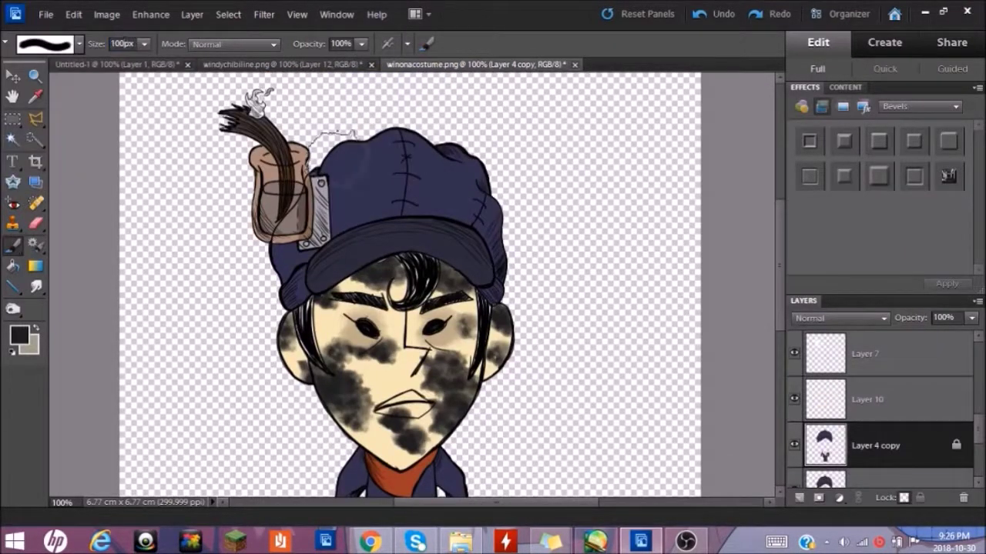
- Paint near-black soot patches over the cap, its brim and the suit on the locked copy of Layer 4 with a 100 px brush
left_click(19, 335)
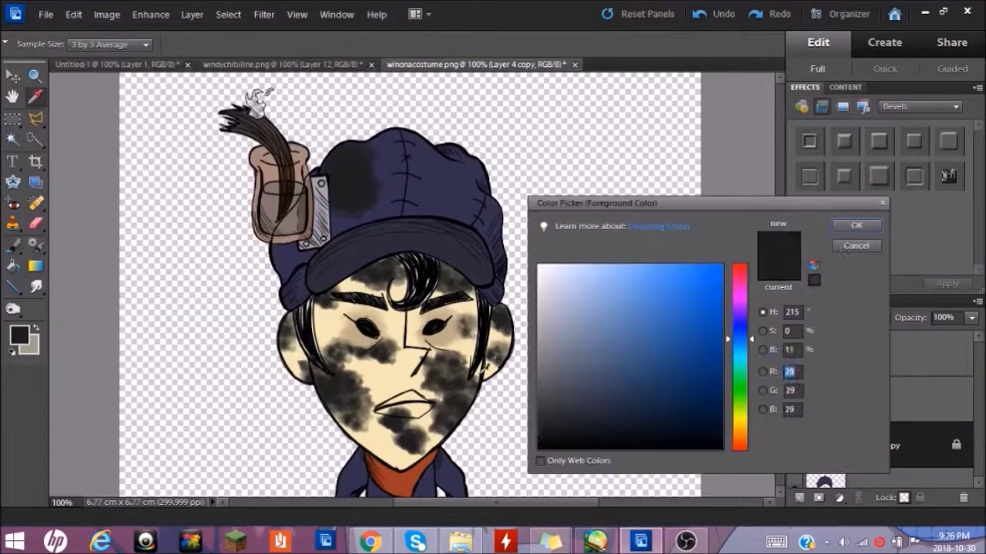
left_click(863, 216)
left_click_drag(370, 162, 415, 200)
left_click_drag(423, 154, 478, 196)
left_click_drag(331, 239, 462, 261)
scroll(660, 289, "down", 3)
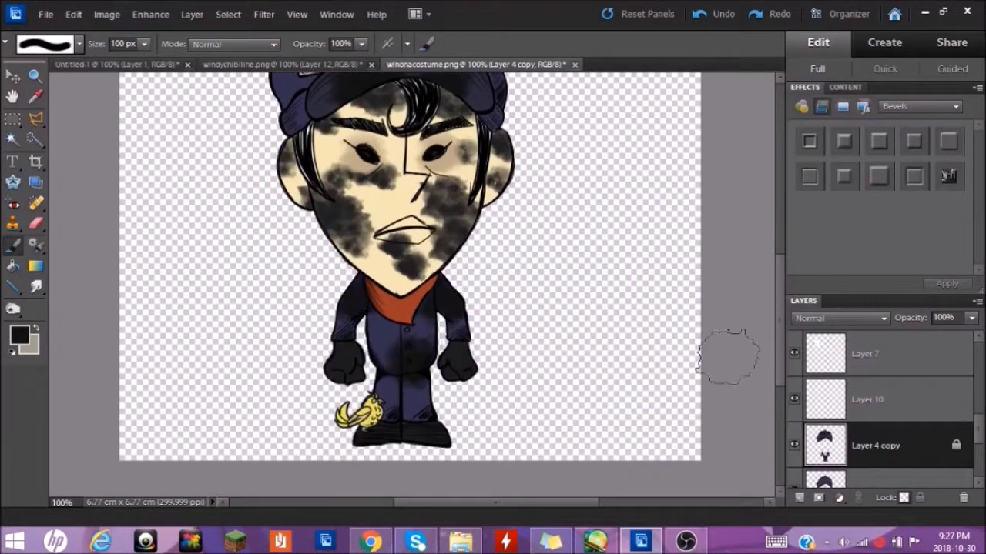
- Lock the transparent pixels of Layer 8 and smudge the neckerchief with soot using the brush reduced to 60 px
left_click(867, 399)
scroll(866, 399, "down", 2)
left_click(864, 352)
left_click(905, 498)
key("bracketleft")
key("bracketleft")
key("bracketleft")
key("bracketleft")
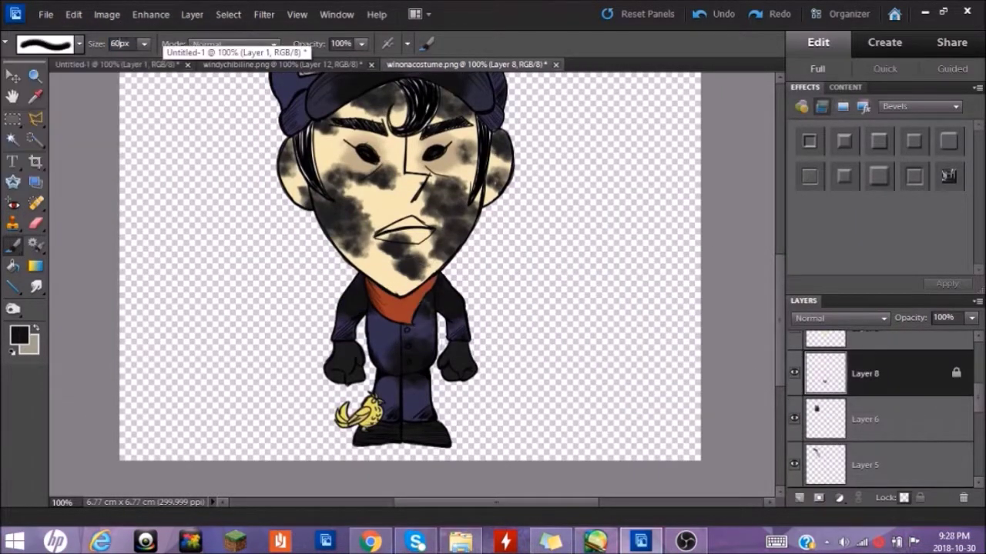
scroll(726, 285, "up", 4)
scroll(903, 421, "up", 2)
scroll(902, 422, "down", 3)
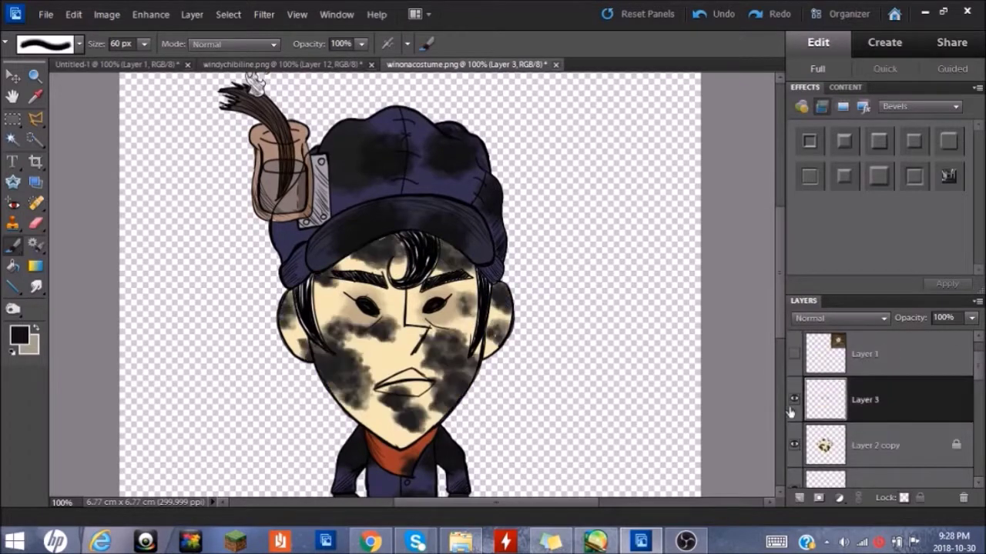
- Load the jar's shape on the copy of Layer 6 as a selection and clear its colour
left_click(866, 396)
left_click(818, 380)
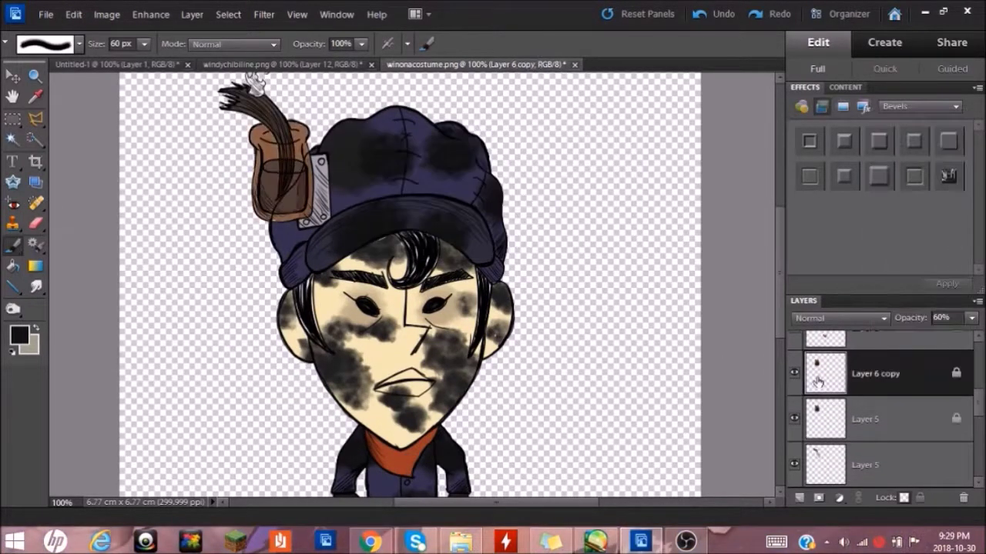
left_click(825, 373, "ctrl")
key("Delete")
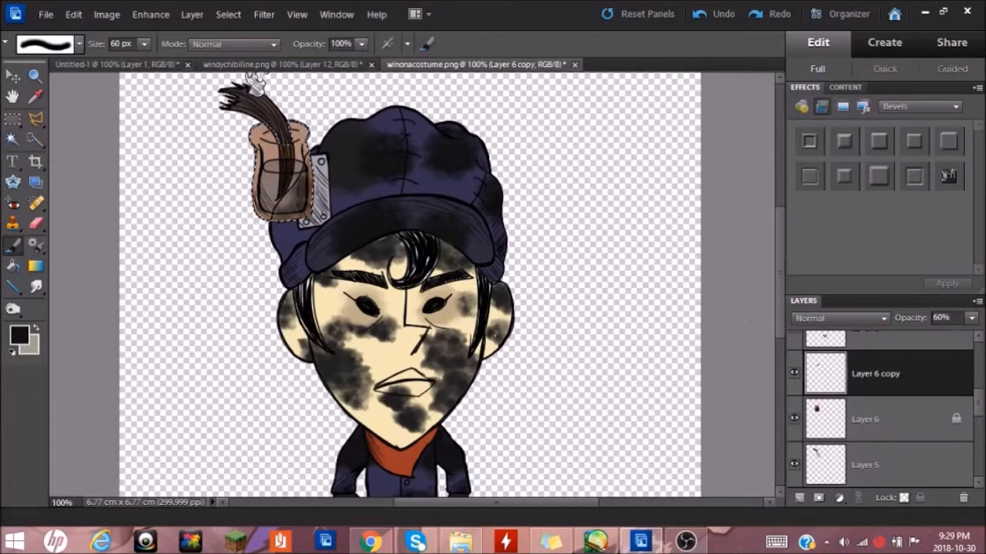
- Fill the flame at the tip of the wick with near-black on Layer 9 using a 2 px brush
left_click(863, 418)
key("z")
scroll(878, 418, "down", 3)
left_click(864, 419)
left_click(266, 202)
key("b")
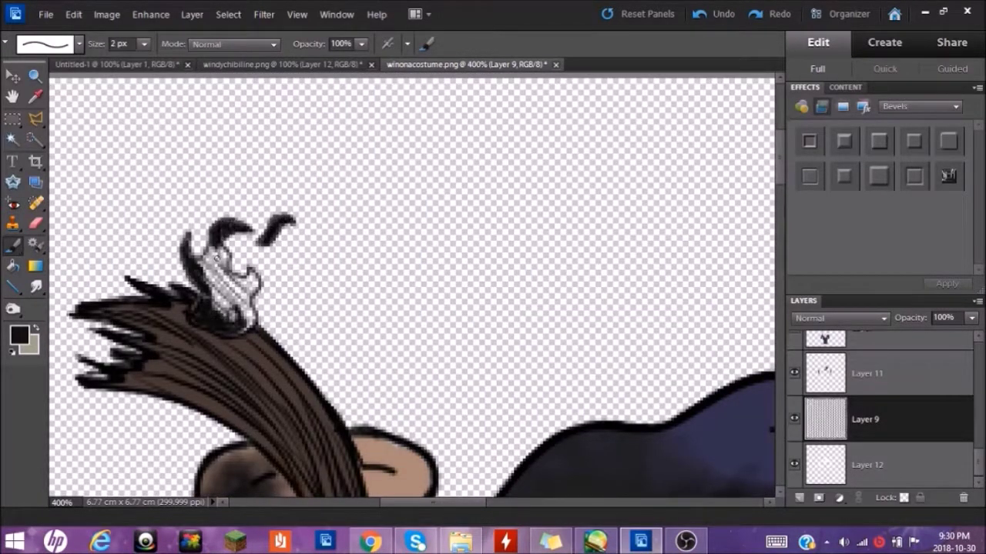
- Lock the transparent pixels of the line art on Layer 0 and choose a near-white painting colour
scroll(878, 400, "up", 3)
left_click(864, 353)
left_click(19, 334)
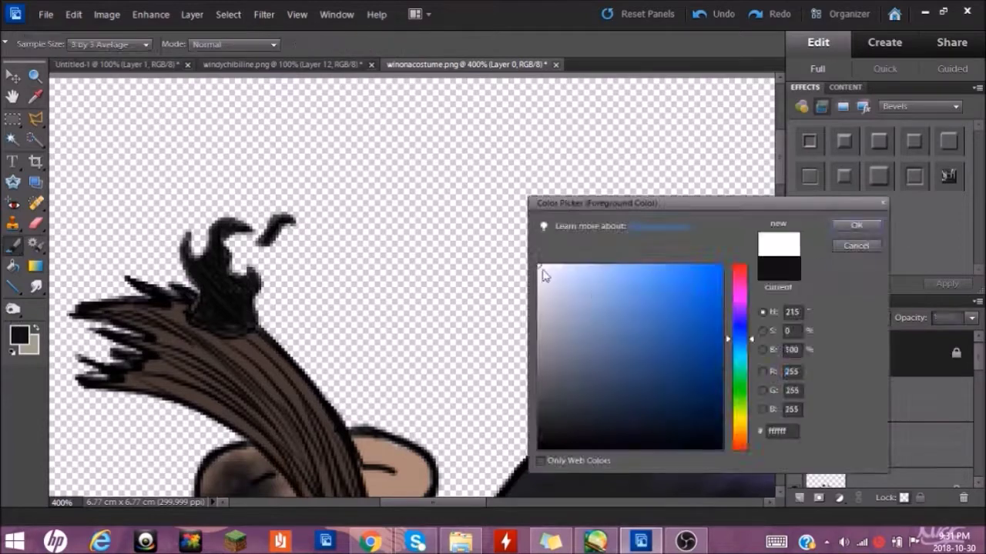
left_click(844, 223)
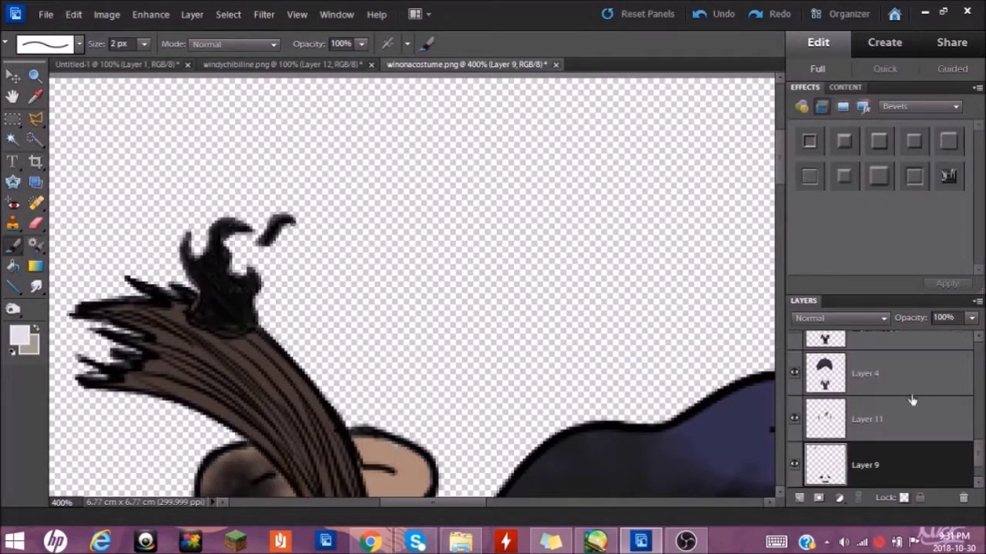
key("z")
left_click(441, 392, "alt")
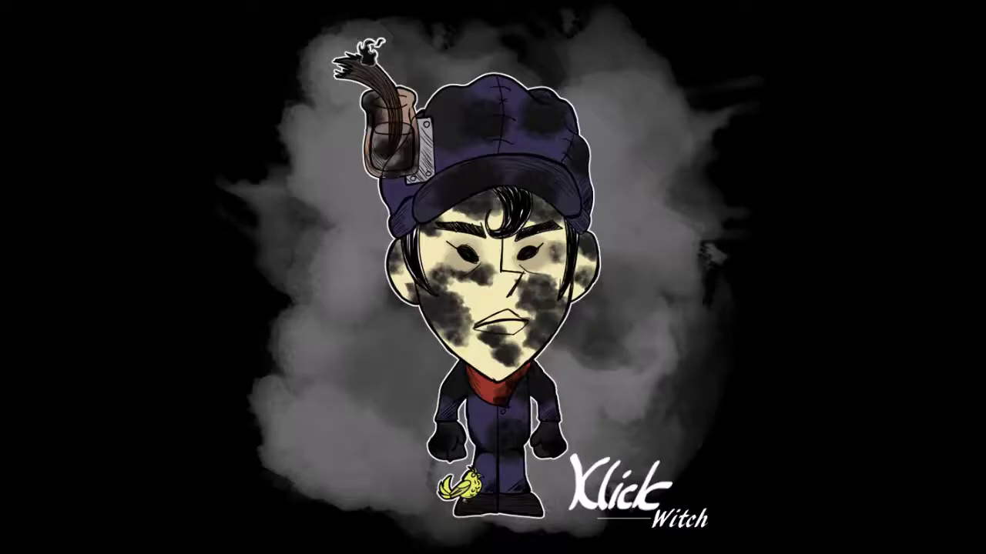